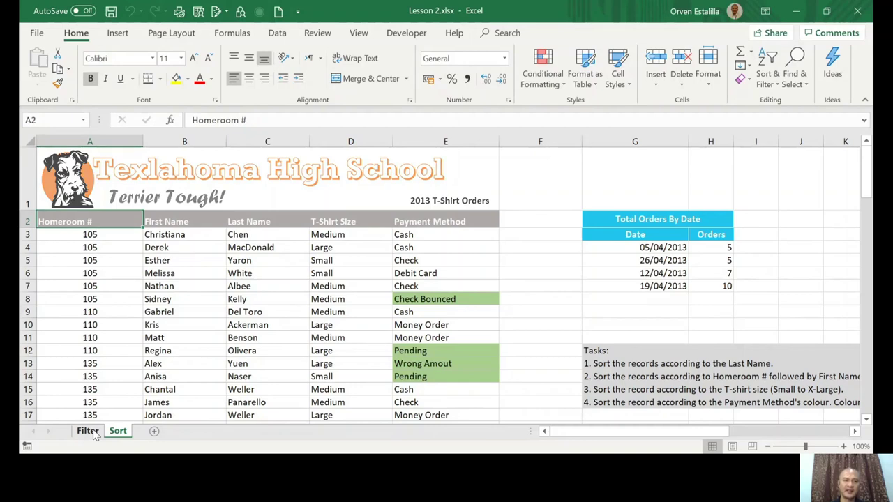
Look over the Filter and Sort worksheets and read the full sorting task list on the Sort sheet.
{"action": "left_click", "coordinate": [94, 432]}
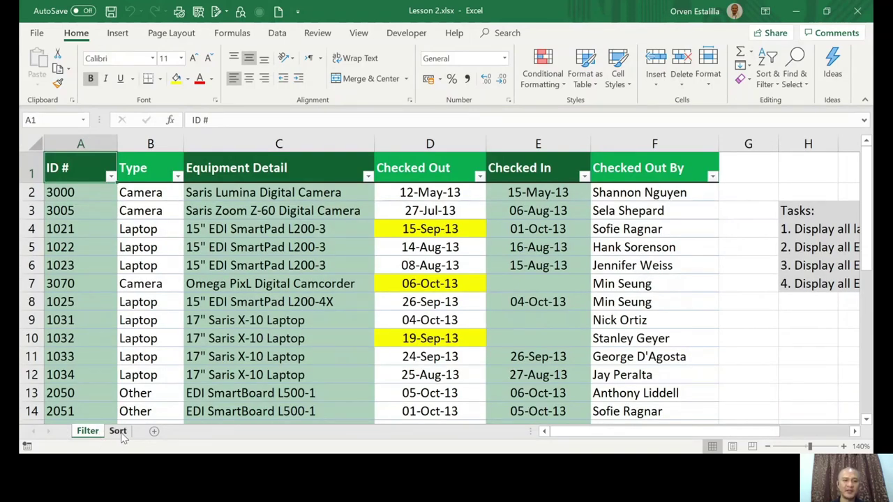
{"action": "left_click", "coordinate": [118, 431]}
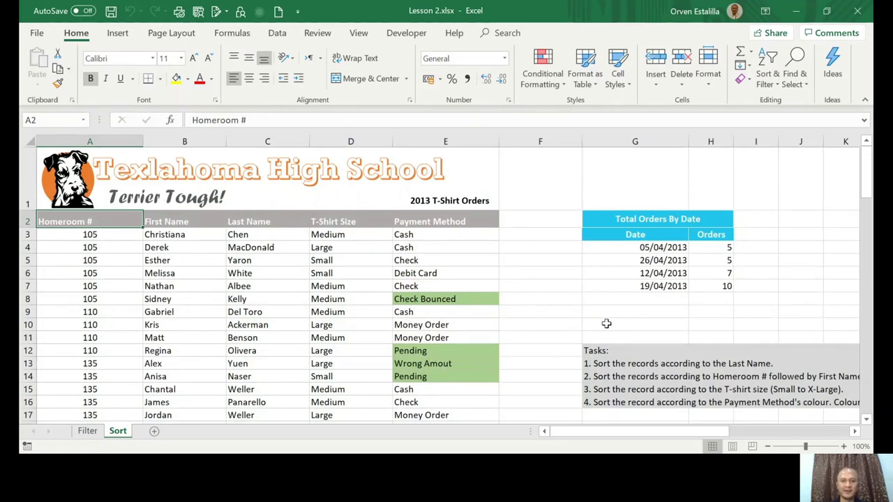
{"action": "left_click_drag", "start_coordinate": [610, 434], "coordinate": [645, 436]}
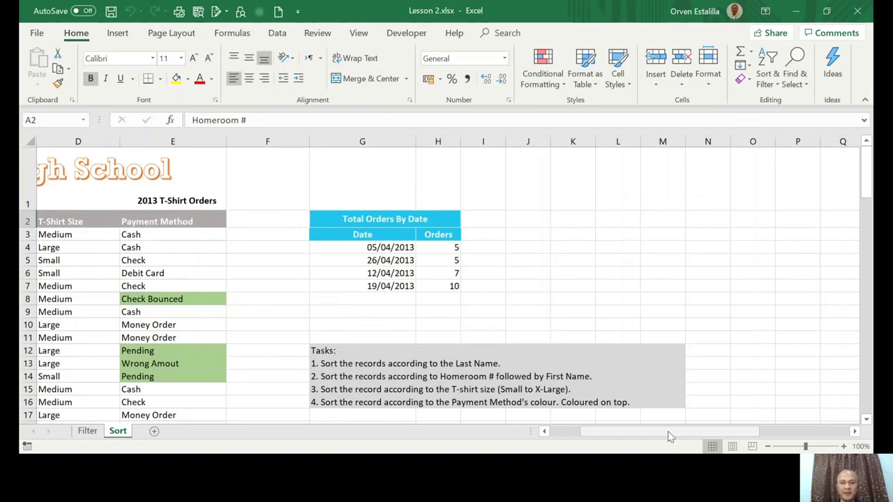
{"action": "left_click_drag", "start_coordinate": [667, 431], "coordinate": [636, 427]}
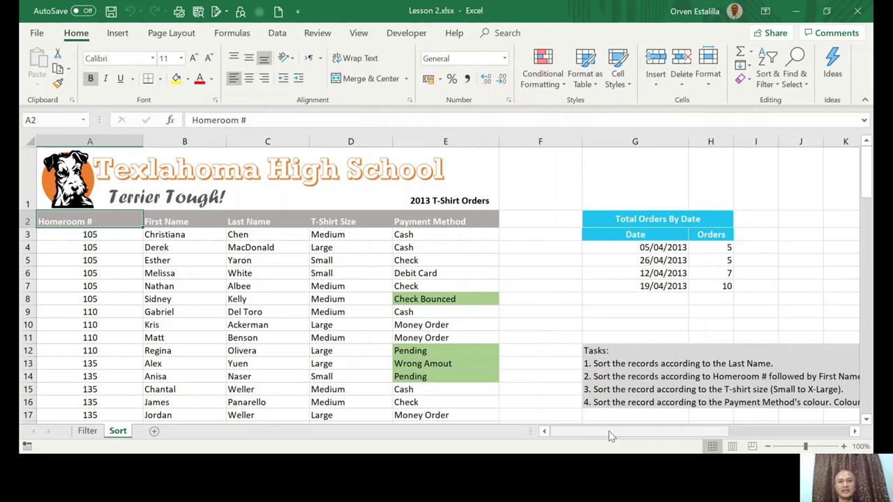
{"action": "left_click_drag", "start_coordinate": [609, 435], "coordinate": [591, 431]}
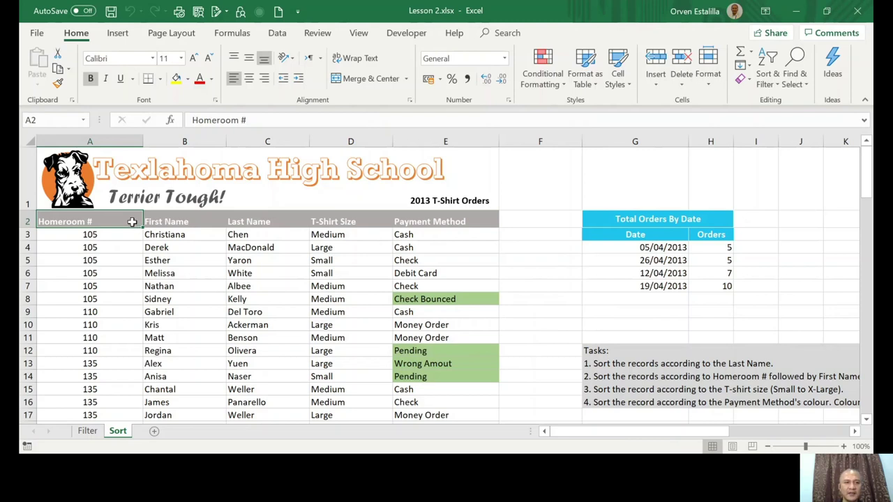
Add filter buttons to the T-shirt orders table's header row, A2:E2.
{"action": "left_click_drag", "start_coordinate": [122, 220], "coordinate": [441, 236]}
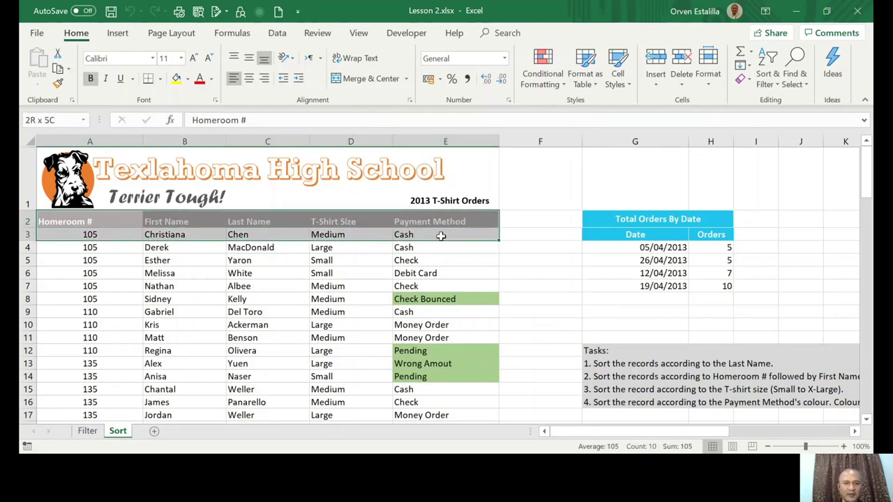
{"action": "left_click_drag", "start_coordinate": [441, 236], "coordinate": [439, 221]}
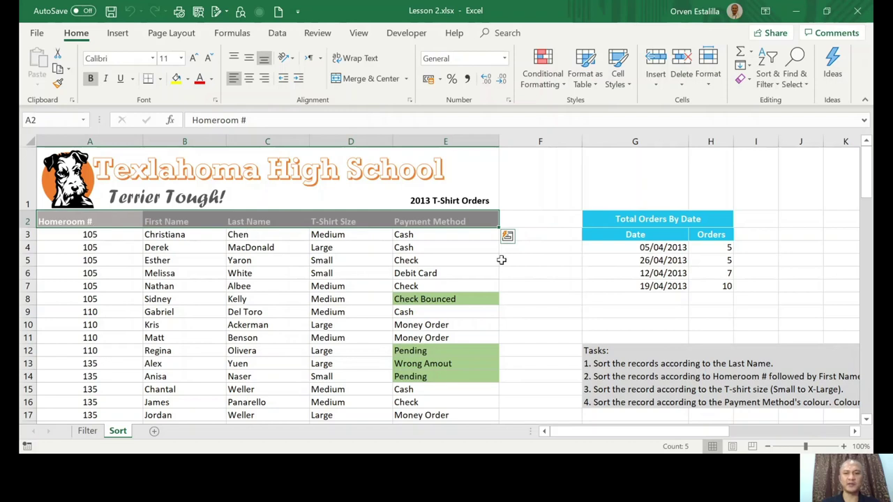
{"action": "left_click", "coordinate": [526, 260]}
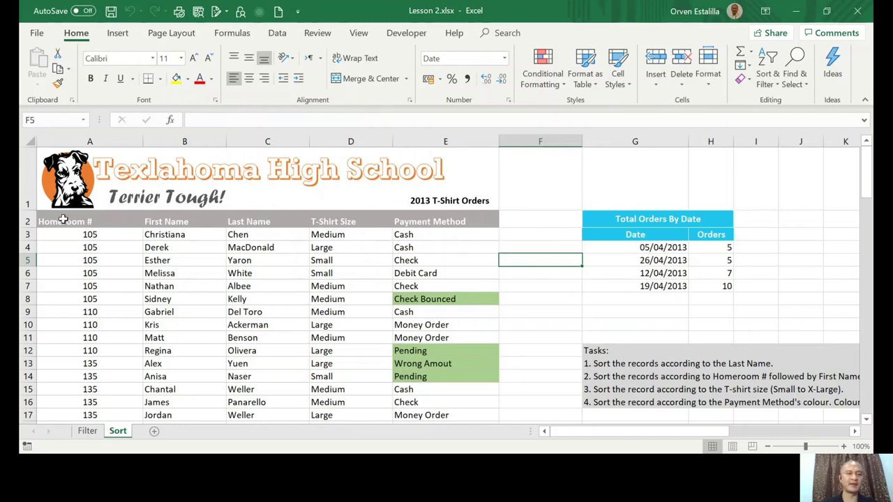
{"action": "left_click_drag", "start_coordinate": [63, 220], "coordinate": [427, 217]}
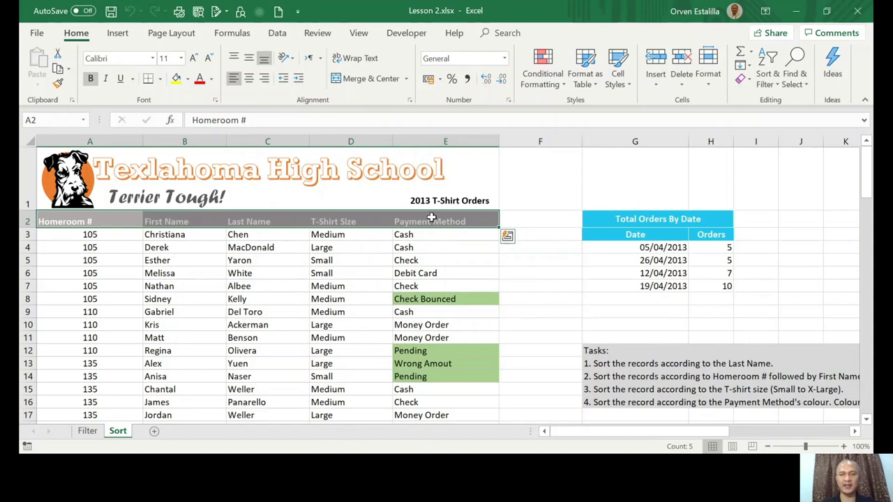
{"action": "left_click", "coordinate": [768, 78]}
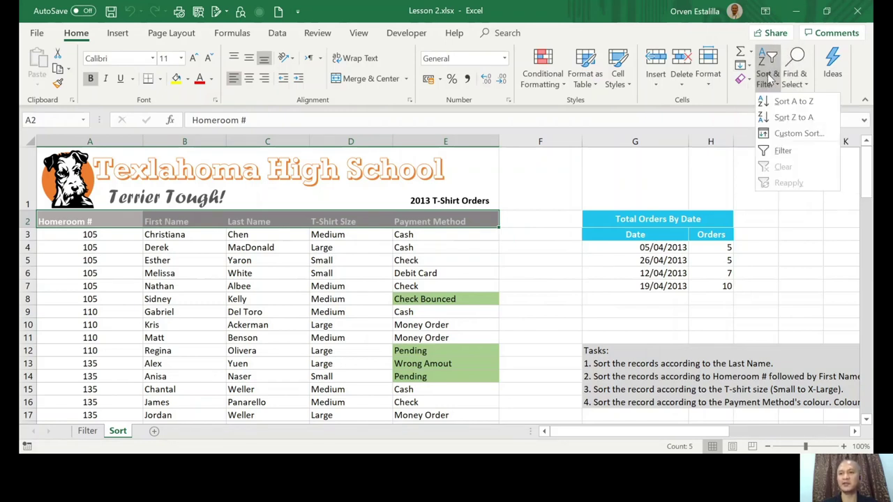
{"action": "left_click", "coordinate": [777, 153]}
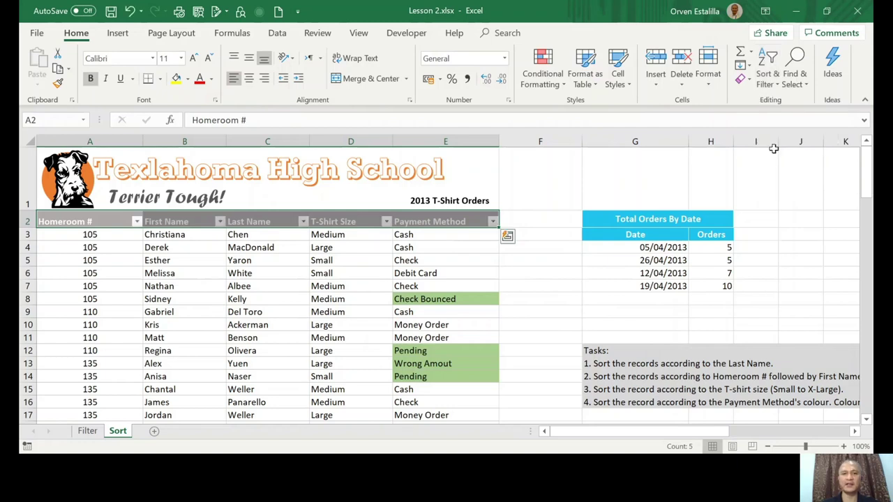
Sort the T-shirt order records by Last Name from A to Z using the header filter and check the resulting order.
{"action": "left_click", "coordinate": [304, 222]}
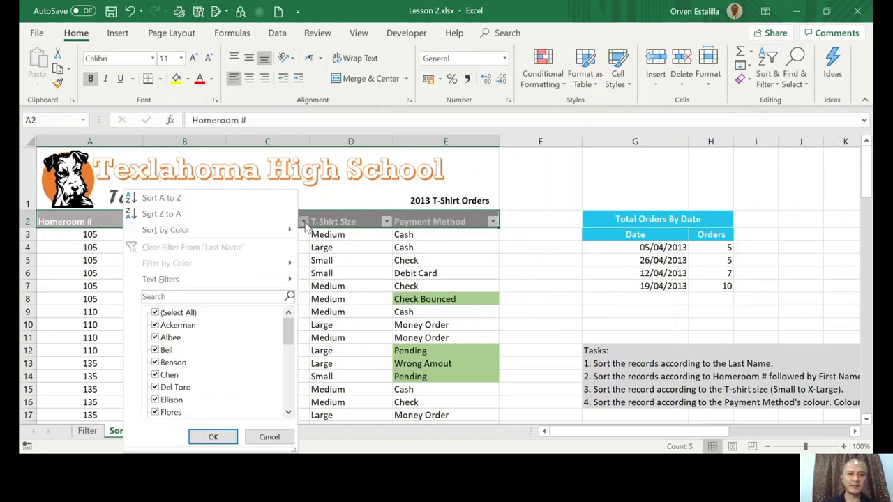
{"action": "left_click", "coordinate": [276, 200]}
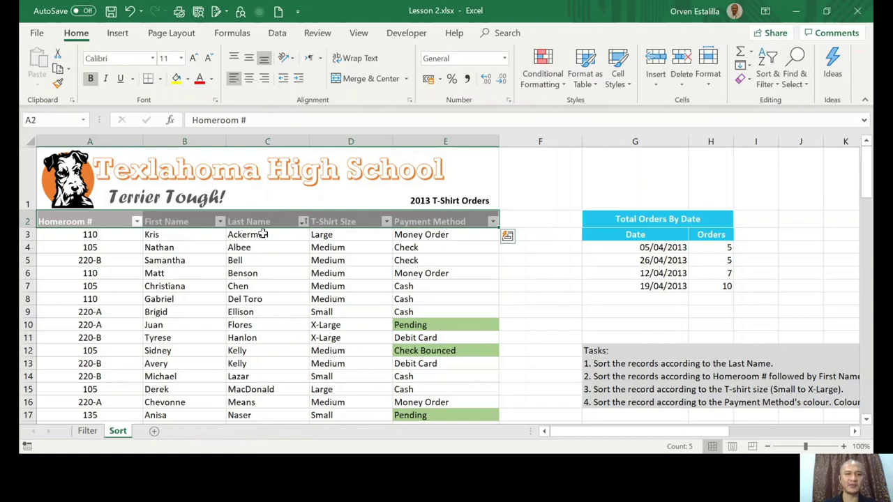
{"action": "left_click_drag", "start_coordinate": [263, 234], "coordinate": [258, 342]}
{"action": "left_click_drag", "start_coordinate": [261, 286], "coordinate": [298, 246]}
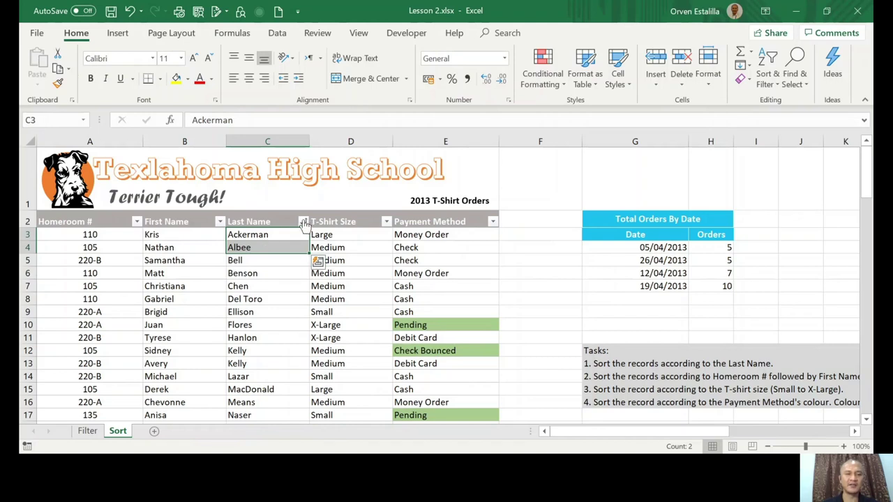
{"action": "left_click", "coordinate": [303, 222]}
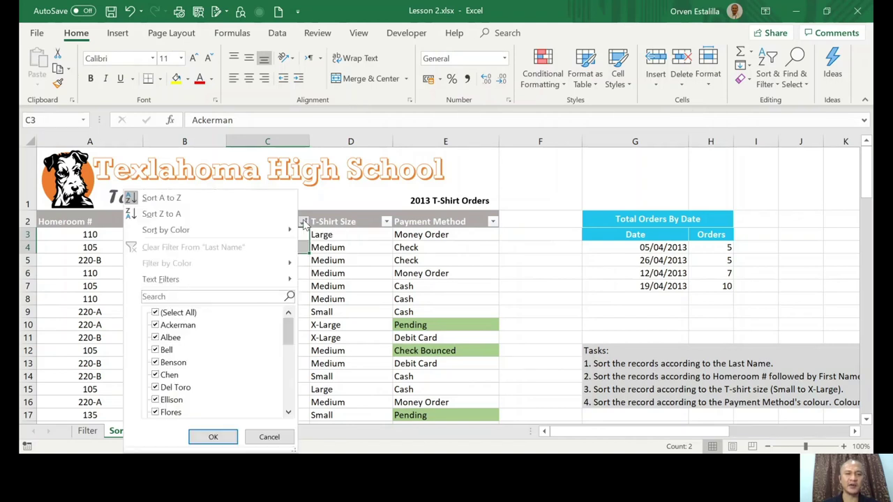
{"action": "left_click", "coordinate": [536, 230]}
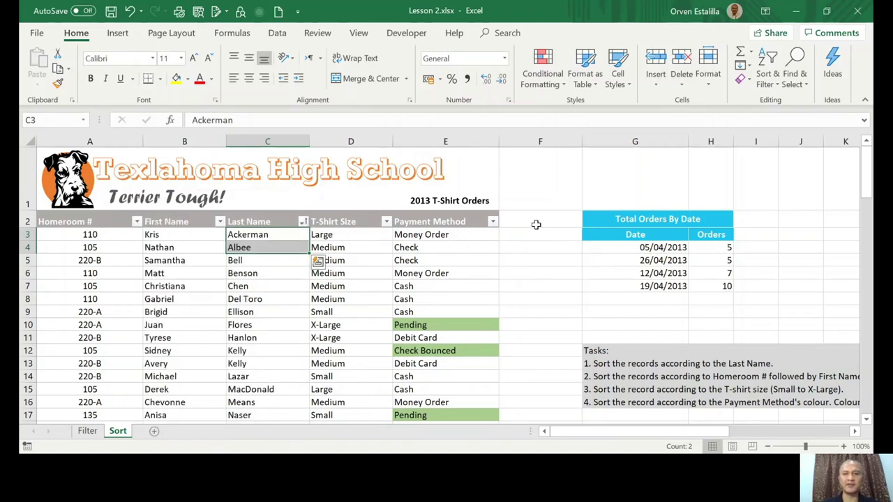
Turn off the header filter buttons and undo the changes back to the original unsorted, unfiltered table.
{"action": "left_click", "coordinate": [769, 83]}
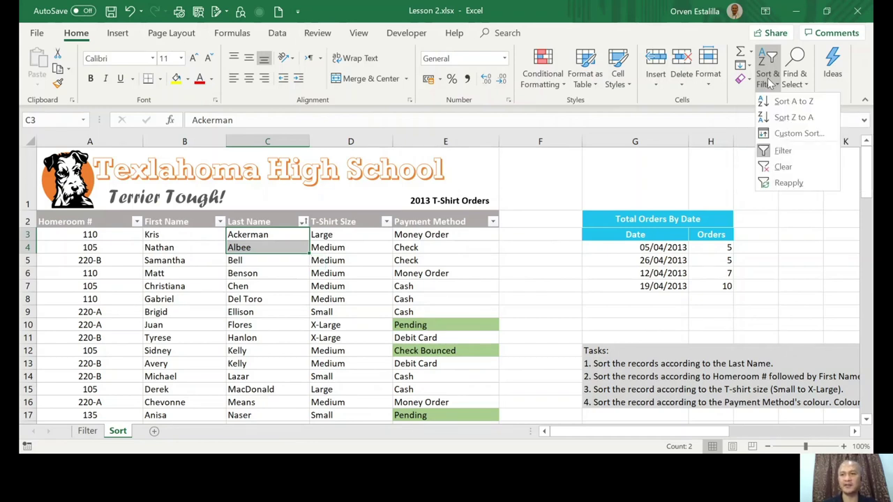
{"action": "left_click", "coordinate": [765, 152]}
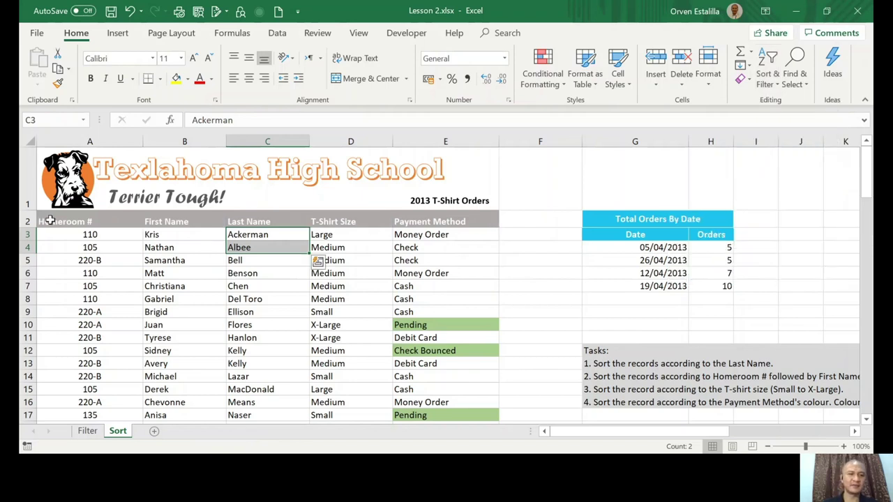
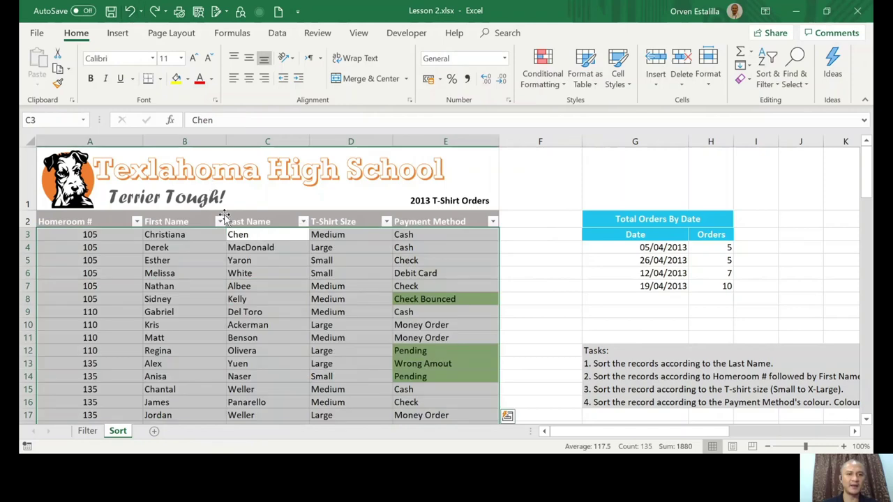
{"action": "left_click", "coordinate": [268, 247]}
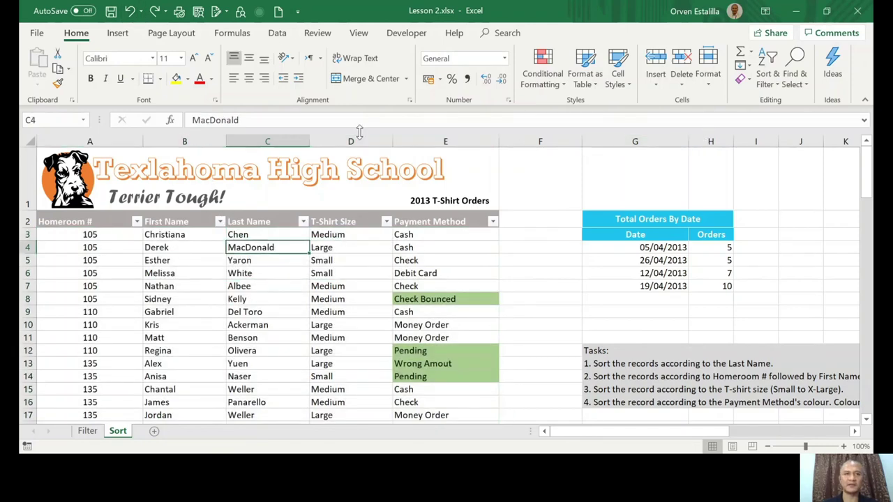
{"action": "left_click", "coordinate": [130, 12]}
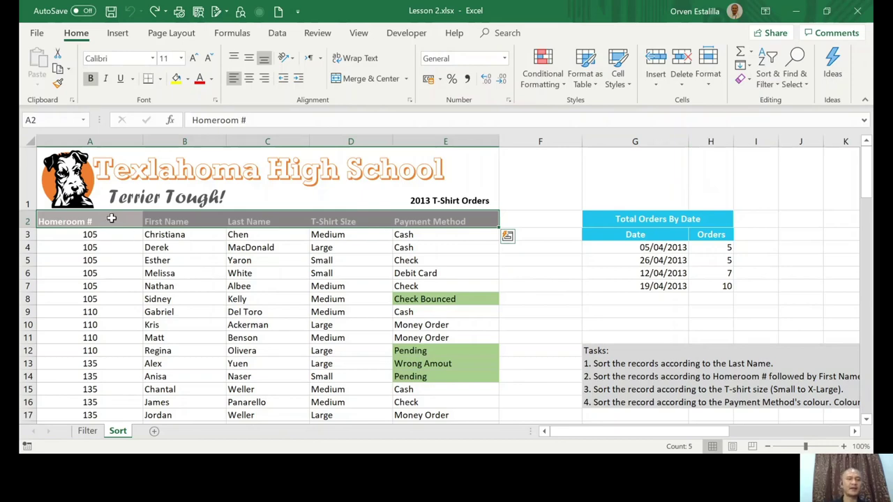
{"action": "left_click_drag", "start_coordinate": [111, 218], "coordinate": [447, 403]}
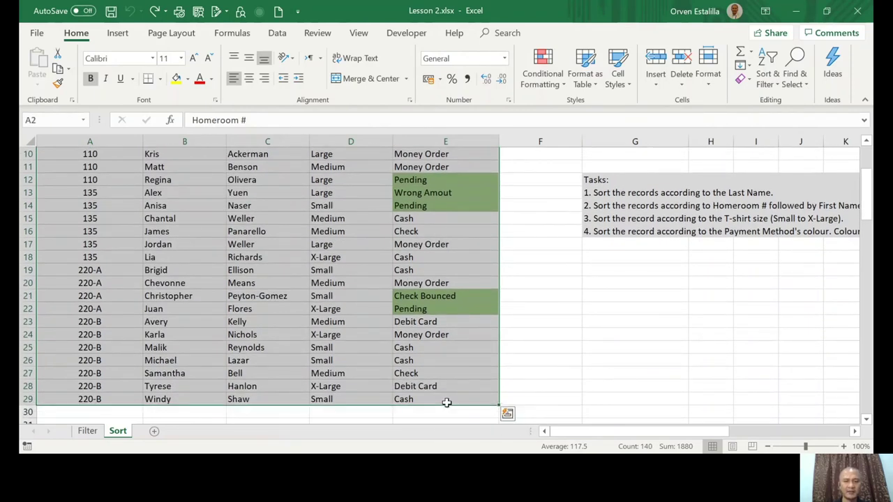
{"action": "left_click_drag", "start_coordinate": [866, 206], "coordinate": [866, 167]}
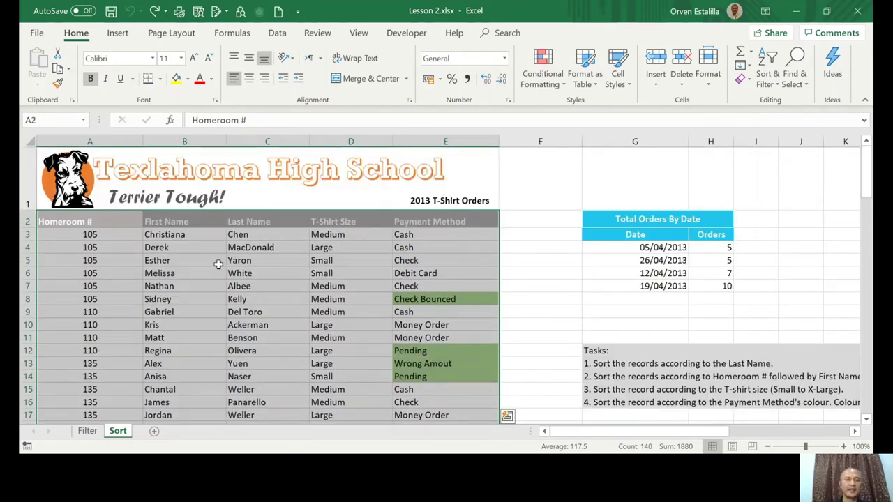
{"action": "left_click", "coordinate": [767, 77]}
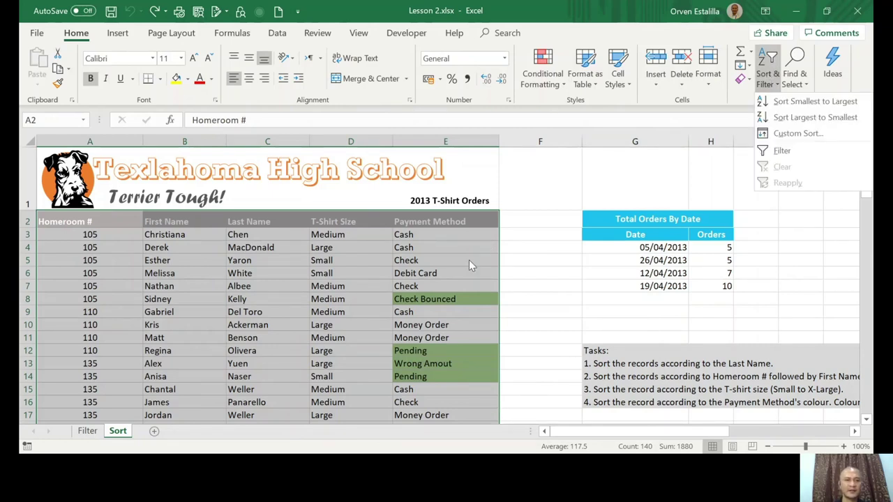
{"action": "left_click", "coordinate": [311, 307]}
{"action": "left_click", "coordinate": [315, 275]}
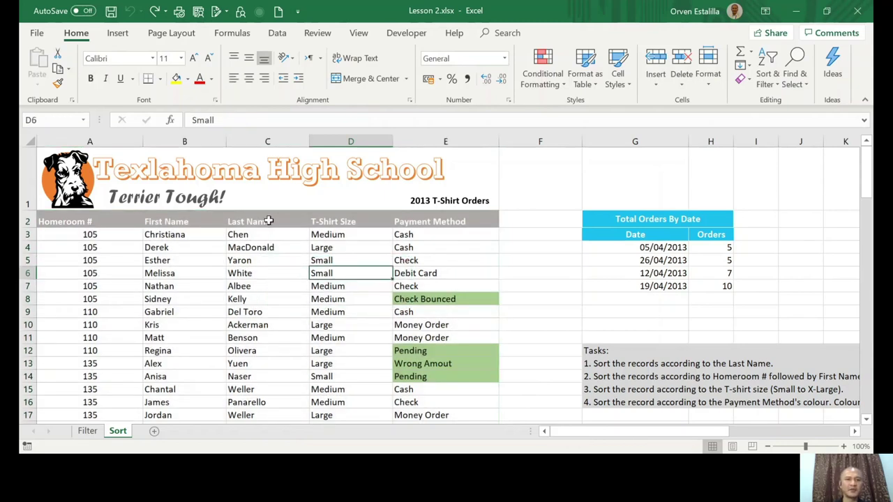
Sort the last names in C3:C29 from A to Z with the selection expanded to the adjacent data, and undo that sort.
{"action": "left_click", "coordinate": [264, 234]}
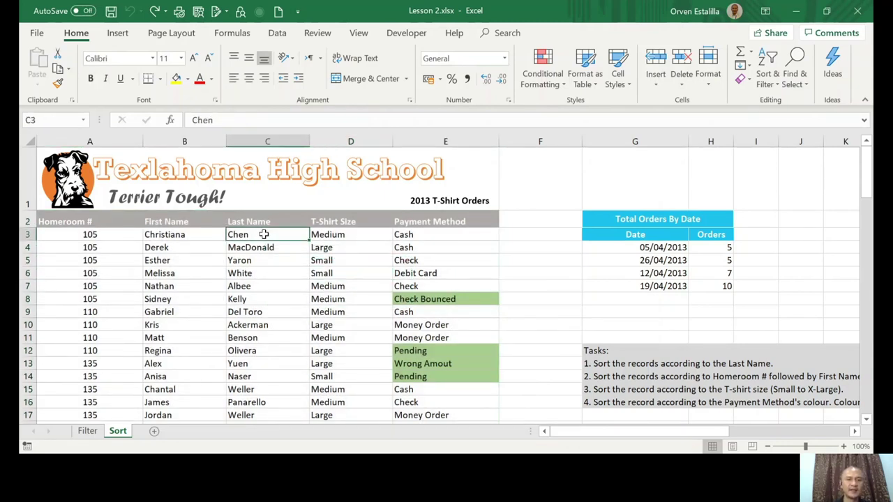
{"action": "left_click_drag", "start_coordinate": [262, 237], "coordinate": [262, 402]}
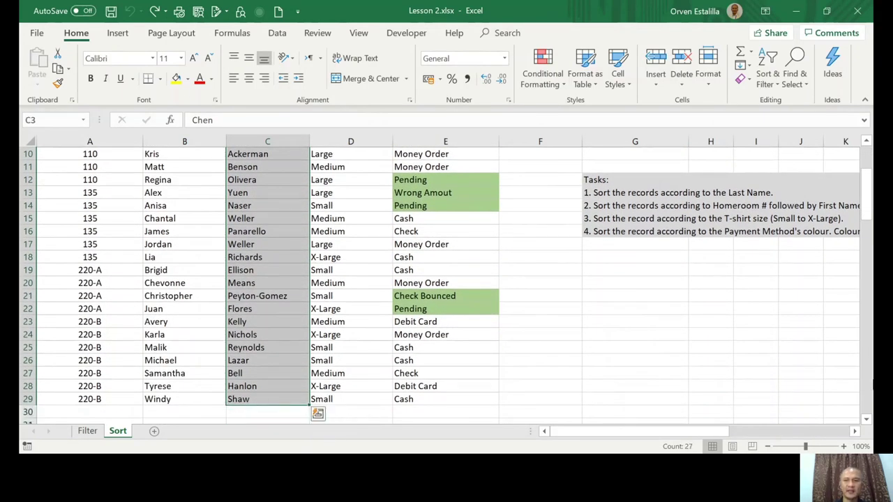
{"action": "left_click_drag", "start_coordinate": [869, 192], "coordinate": [775, 127]}
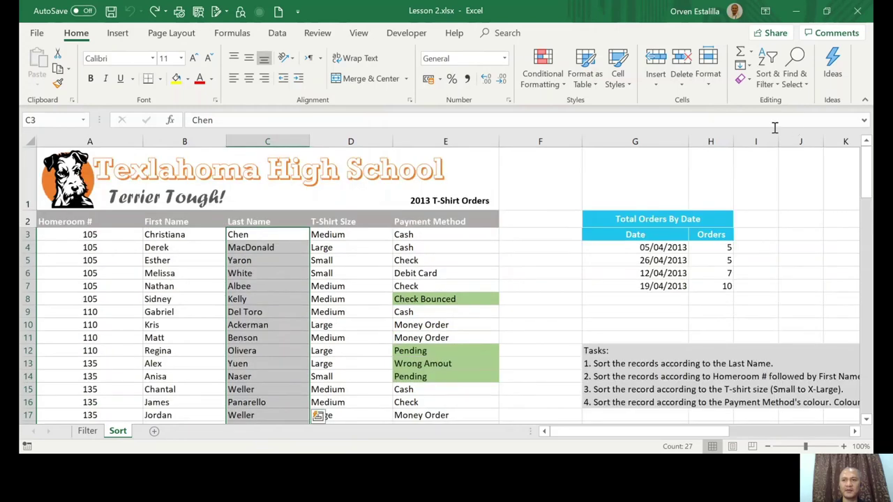
{"action": "left_click", "coordinate": [771, 85]}
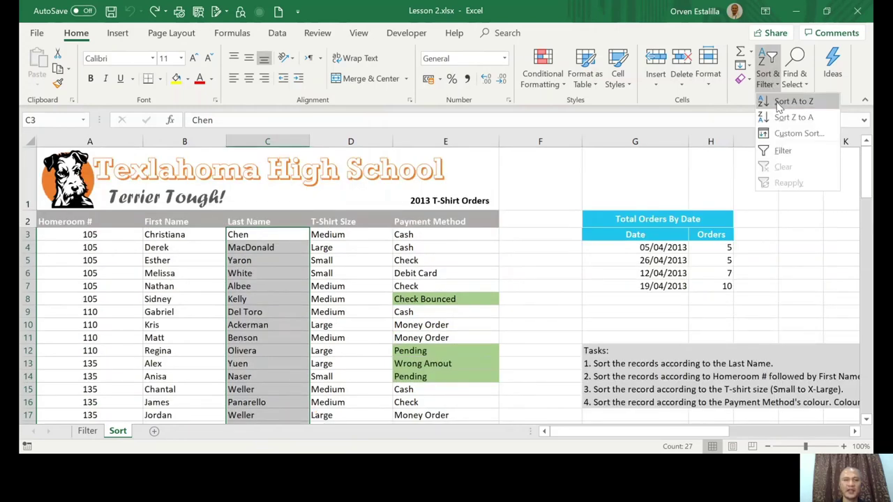
{"action": "left_click", "coordinate": [775, 101]}
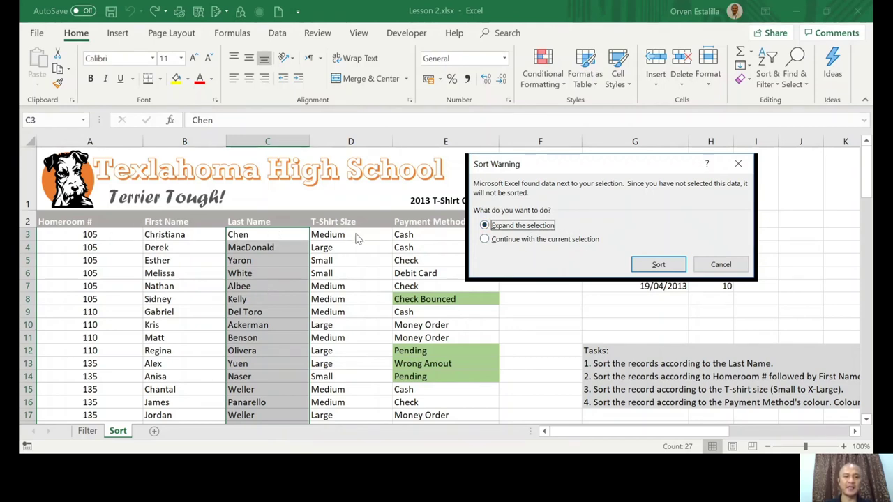
{"action": "left_click", "coordinate": [659, 267]}
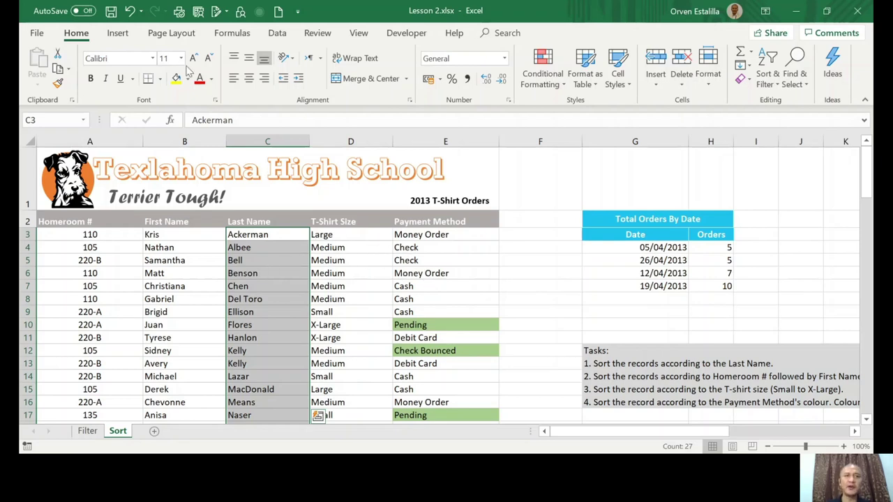
{"action": "left_click", "coordinate": [130, 13]}
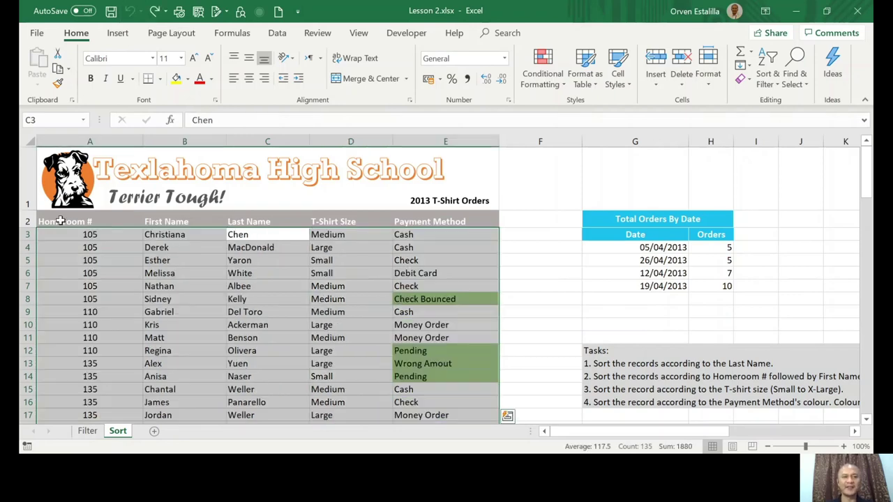
Open a custom sort for the orders table A2:E29 and delete its existing Homeroom # and First Name levels.
{"action": "left_click_drag", "start_coordinate": [60, 222], "coordinate": [466, 364]}
{"action": "left_click_drag", "start_coordinate": [465, 409], "coordinate": [463, 412]}
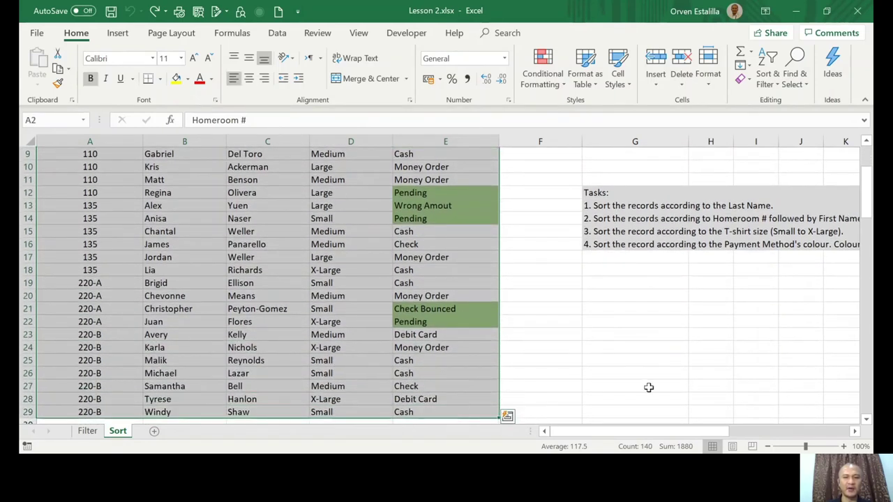
{"action": "left_click_drag", "start_coordinate": [868, 210], "coordinate": [868, 164]}
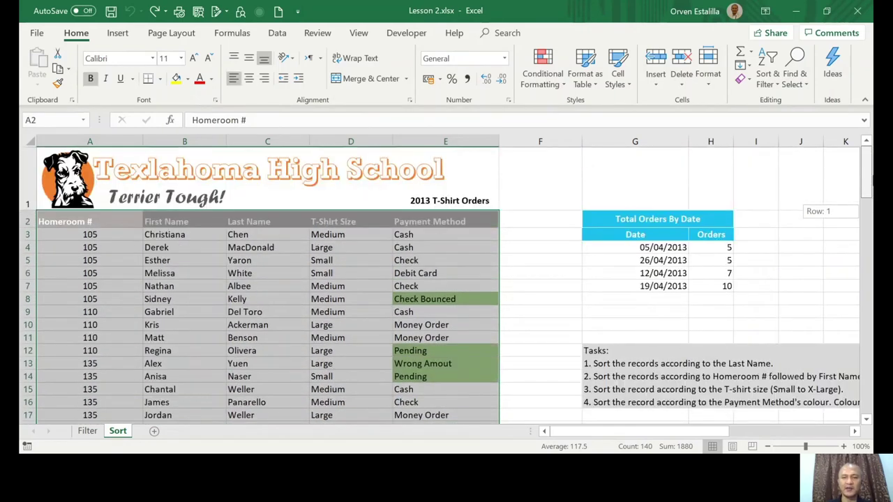
{"action": "left_click", "coordinate": [769, 77]}
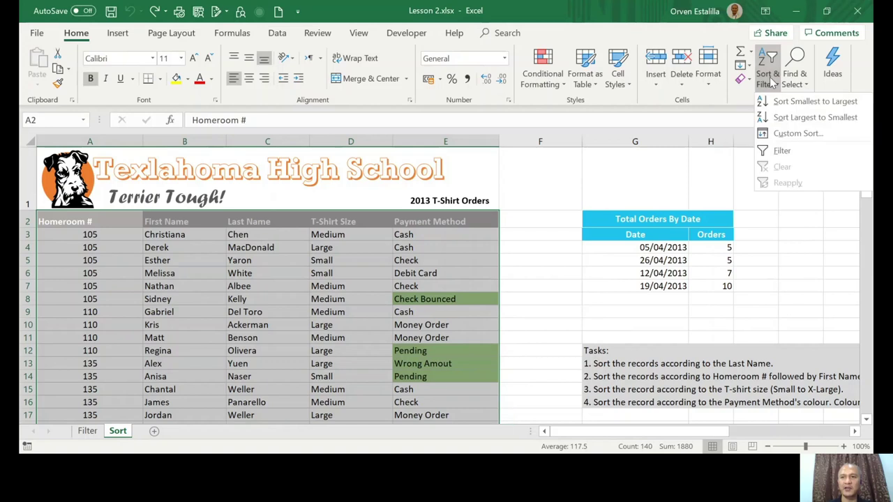
{"action": "left_click", "coordinate": [785, 137]}
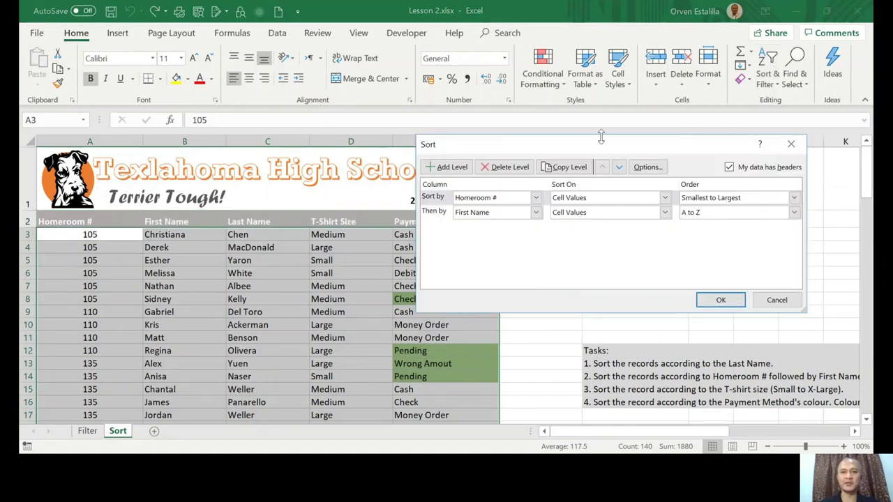
{"action": "left_click_drag", "start_coordinate": [584, 149], "coordinate": [527, 103]}
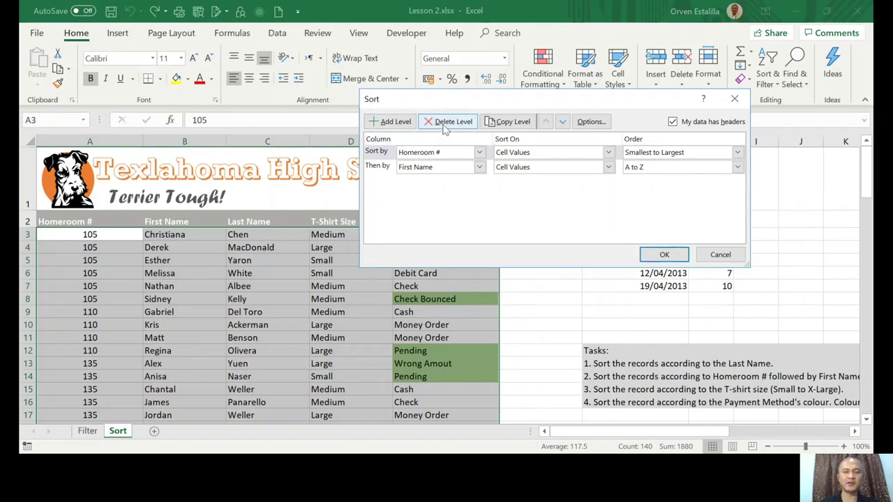
{"action": "left_click", "coordinate": [403, 145]}
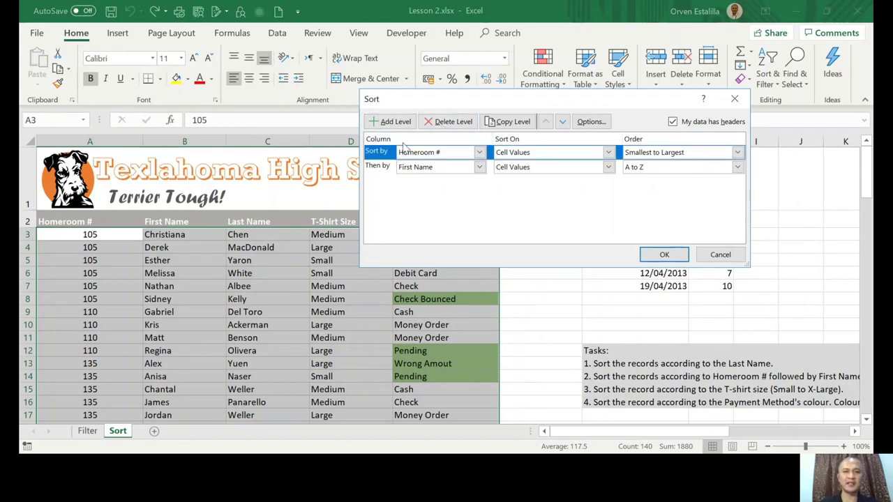
{"action": "left_click", "coordinate": [448, 129]}
{"action": "left_click", "coordinate": [381, 157]}
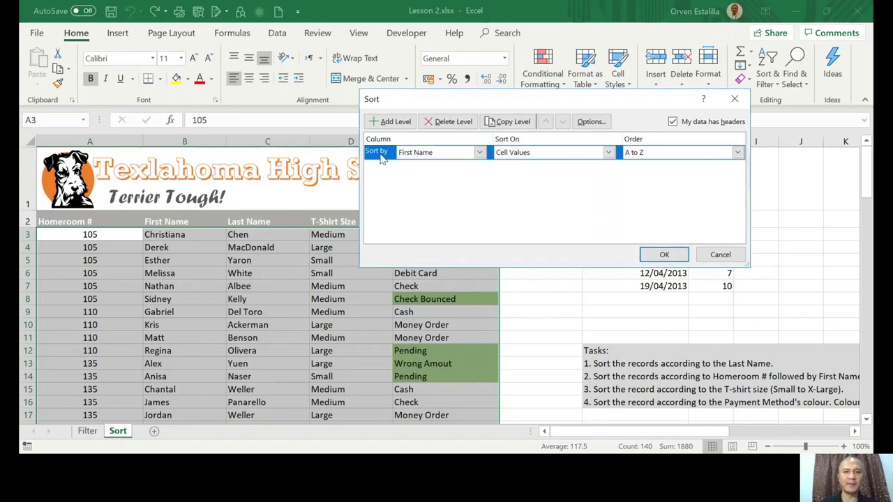
{"action": "left_click", "coordinate": [464, 122]}
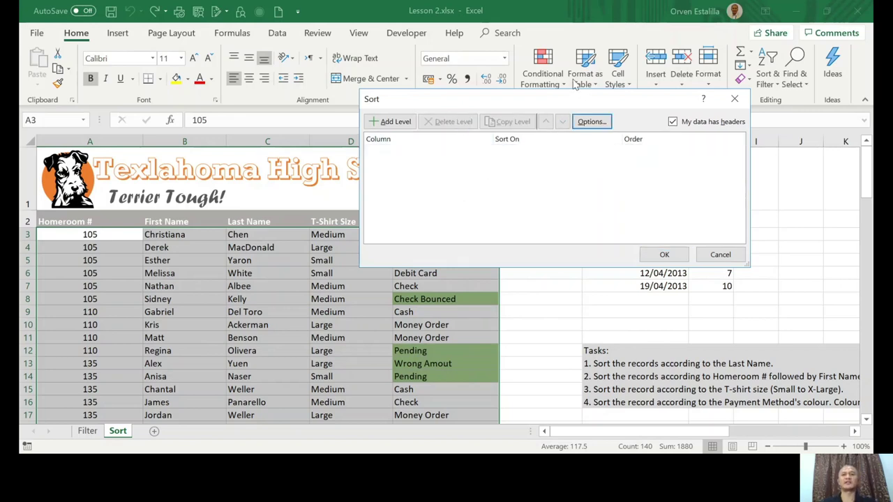
Add a custom sort level on Last Name by cell values, A to Z, and apply it to the table.
{"action": "left_click_drag", "start_coordinate": [547, 100], "coordinate": [459, 110]}
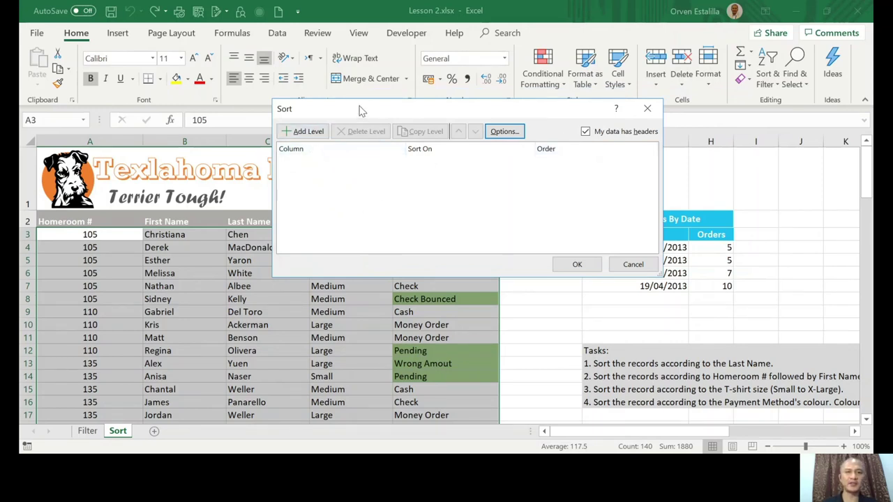
{"action": "left_click", "coordinate": [304, 133]}
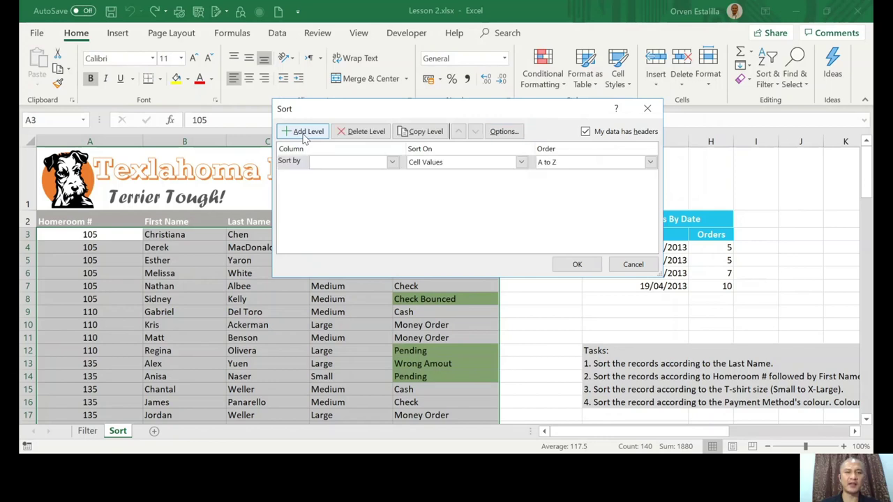
{"action": "left_click_drag", "start_coordinate": [359, 115], "coordinate": [422, 58]}
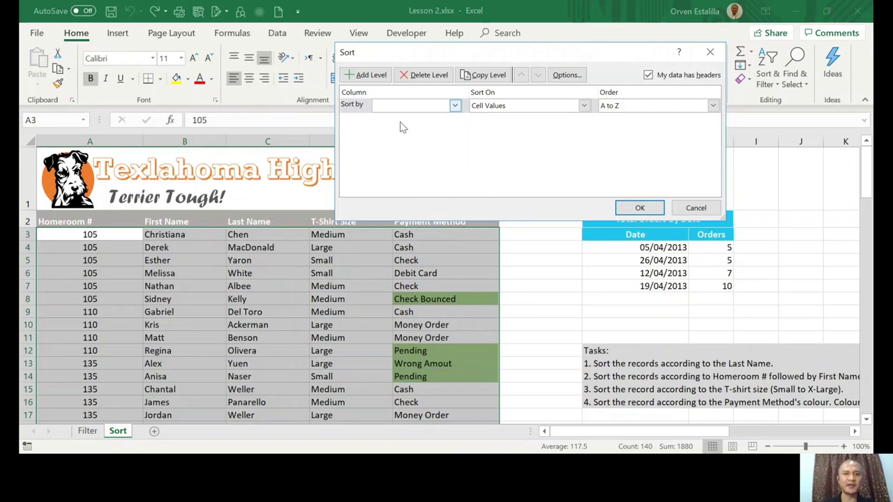
{"action": "key", "text": "l"}
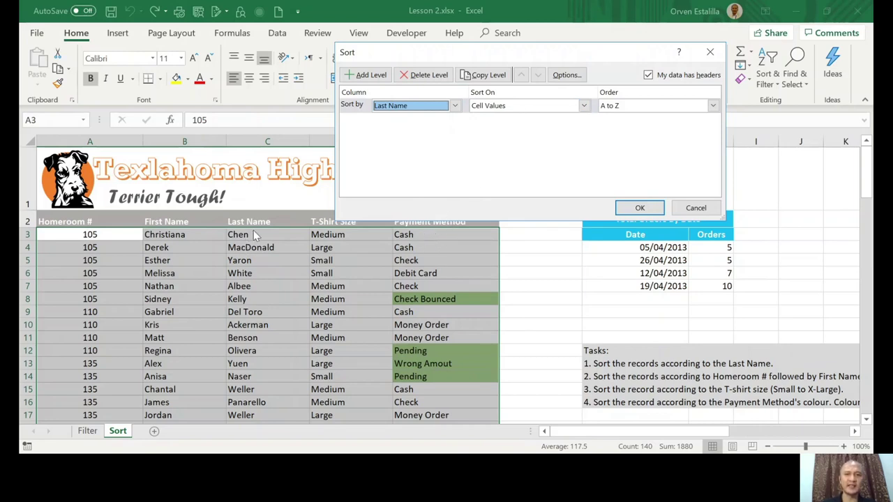
{"action": "left_click", "coordinate": [640, 208]}
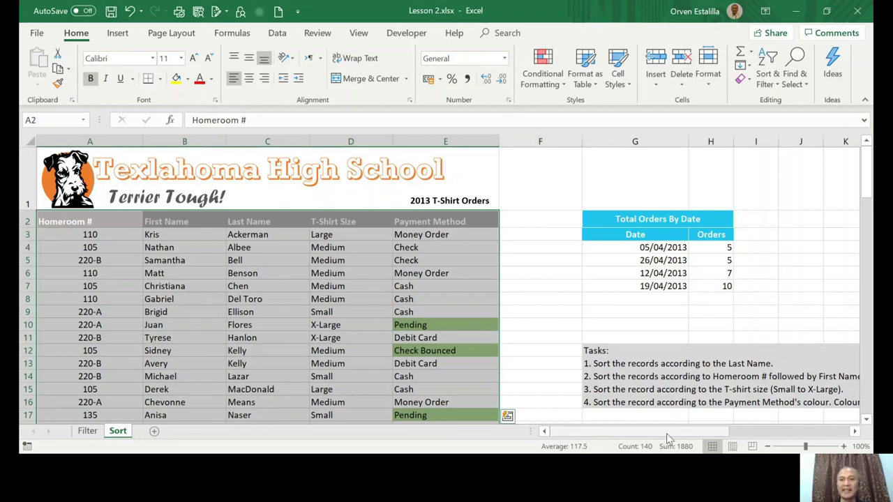
Read the second sorting task and examine the homeroom numbers in column A of the order records.
{"action": "mouse_move", "coordinate": [666, 434]}
{"action": "left_mouse_down"}
{"action": "mouse_move", "coordinate": [683, 436]}
{"action": "mouse_move", "coordinate": [668, 435]}
{"action": "left_mouse_up"}
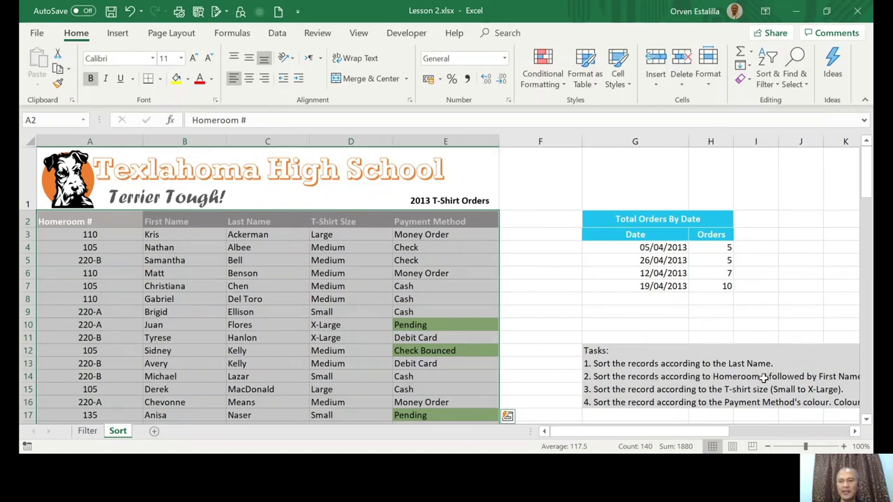
{"action": "left_click_drag", "start_coordinate": [732, 433], "coordinate": [695, 435]}
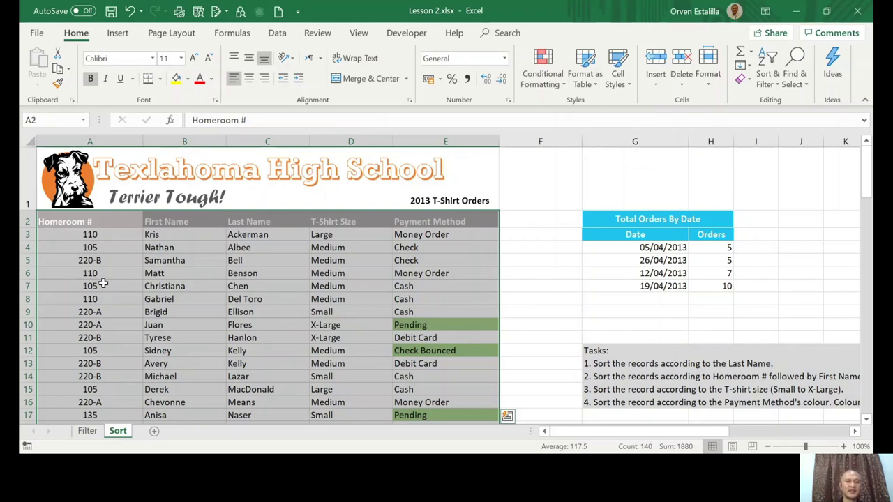
{"action": "left_click", "coordinate": [109, 247]}
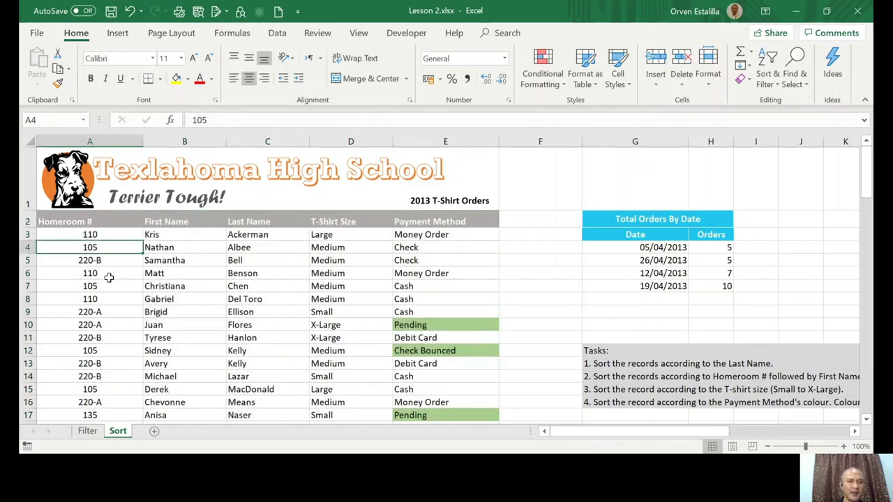
{"action": "left_click", "coordinate": [109, 286]}
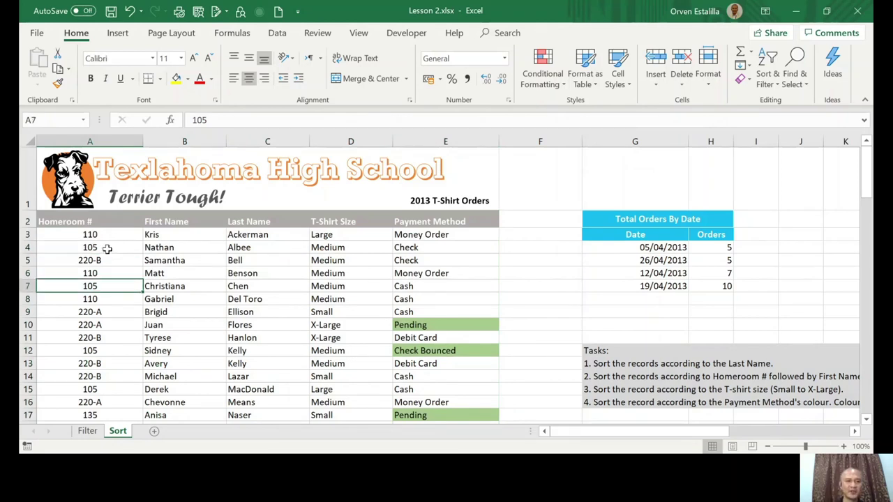
{"action": "left_click", "coordinate": [109, 237]}
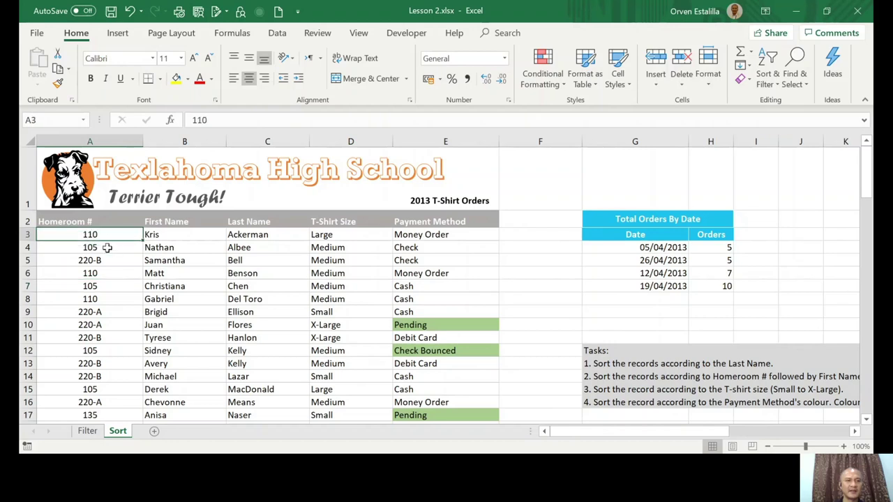
{"action": "left_click", "coordinate": [112, 244]}
{"action": "left_click", "coordinate": [109, 232]}
{"action": "left_click", "coordinate": [107, 248]}
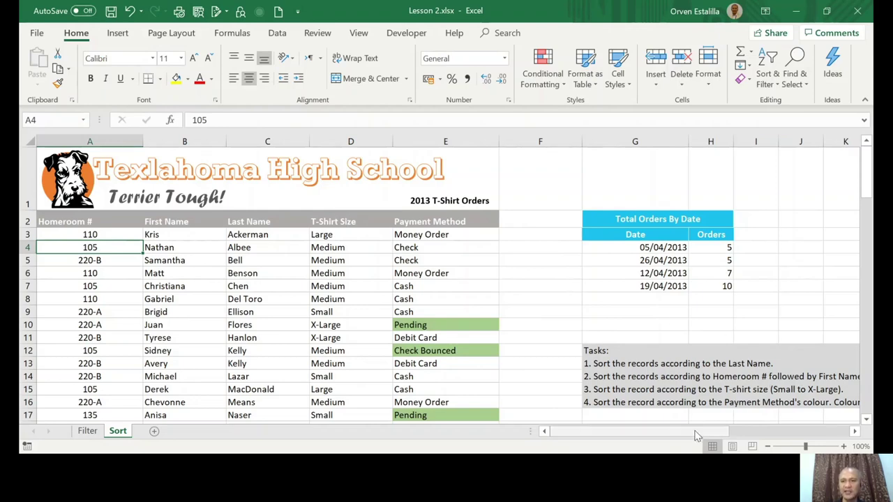
{"action": "left_click_drag", "start_coordinate": [703, 432], "coordinate": [661, 436]}
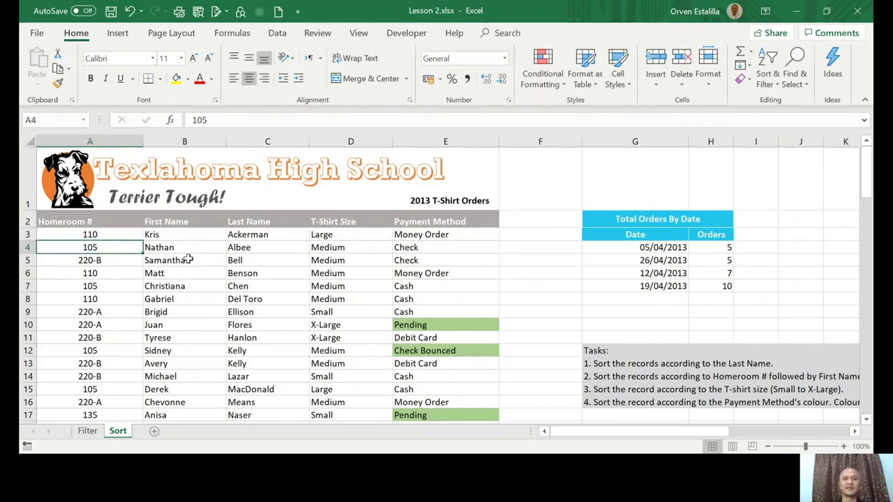
Start a custom sort of A2:E29 with Homeroom # as the first level, by cell values, smallest to largest.
{"action": "left_click_drag", "start_coordinate": [91, 221], "coordinate": [457, 402]}
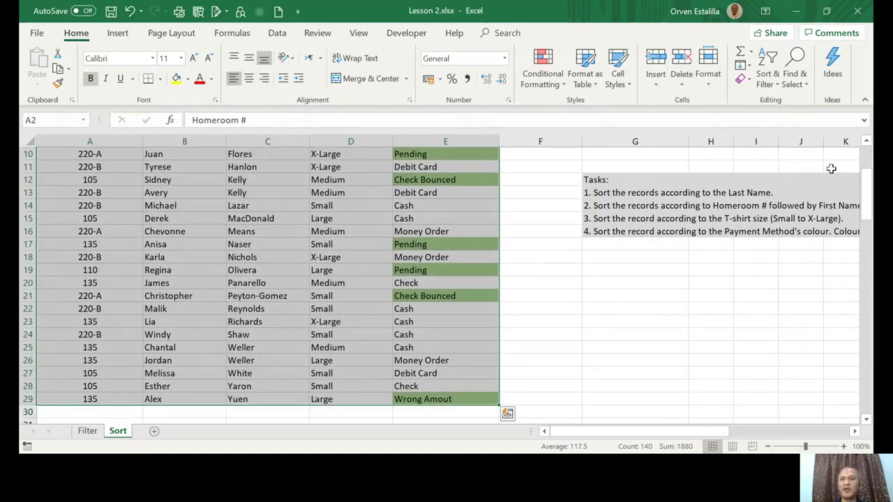
{"action": "left_click_drag", "start_coordinate": [863, 196], "coordinate": [863, 172]}
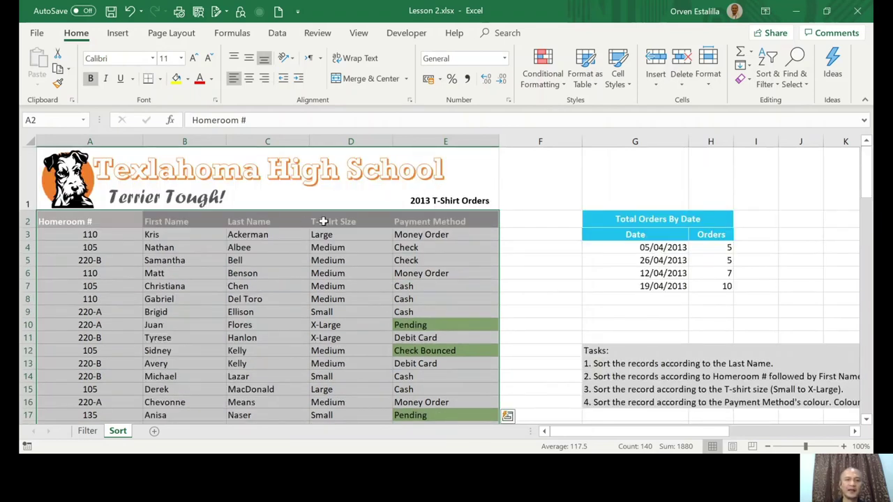
{"action": "left_click", "coordinate": [771, 81]}
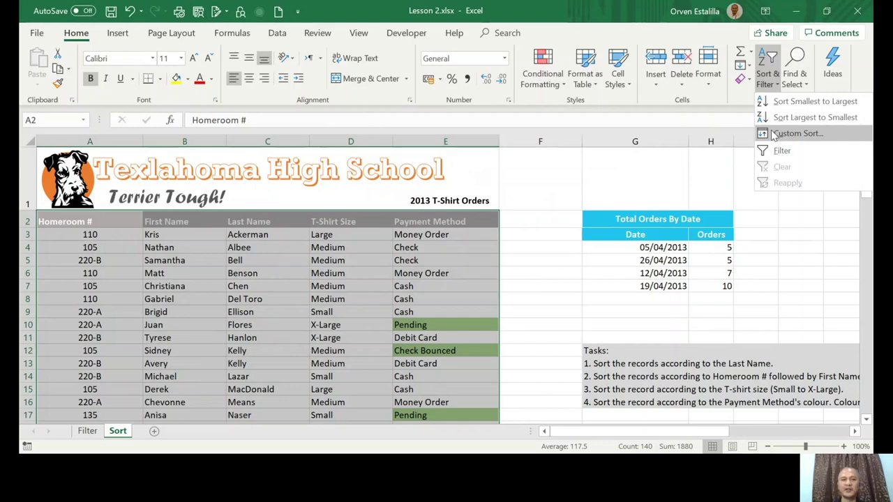
{"action": "left_click", "coordinate": [795, 134]}
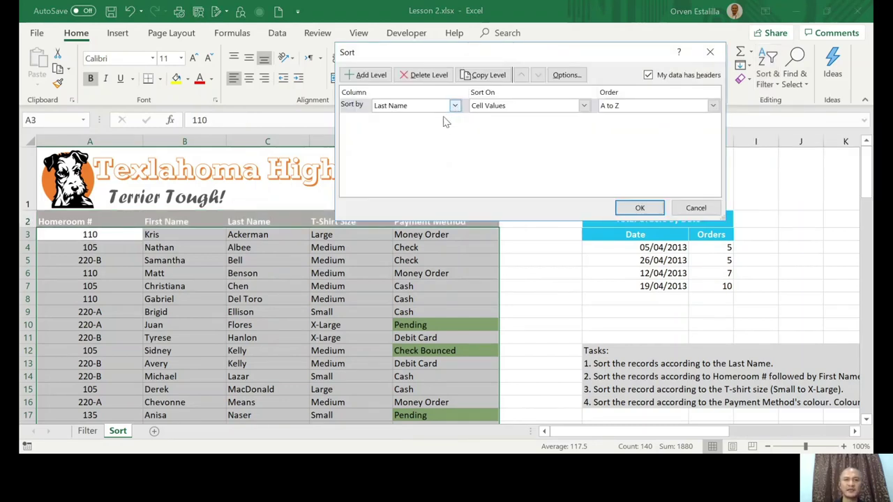
{"action": "left_click", "coordinate": [455, 106]}
{"action": "left_click", "coordinate": [444, 117]}
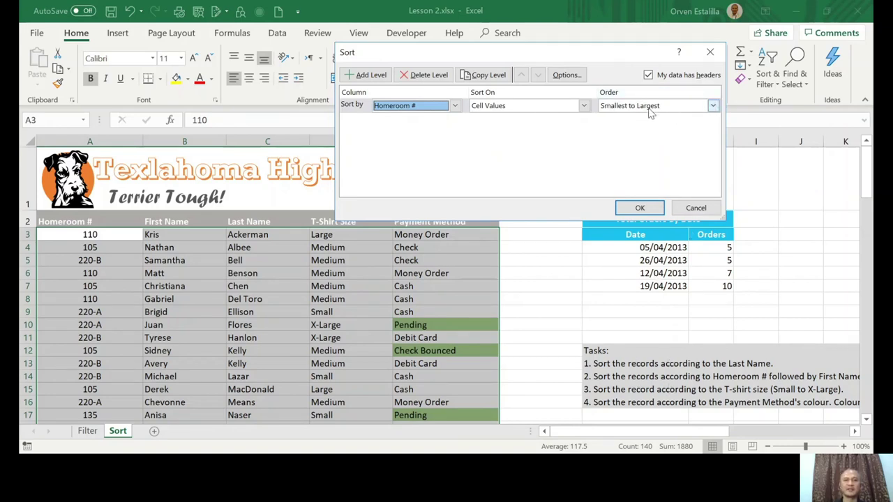
Add a second sort level on First Name, A to Z, apply the custom sort and check the records.
{"action": "left_click", "coordinate": [368, 75]}
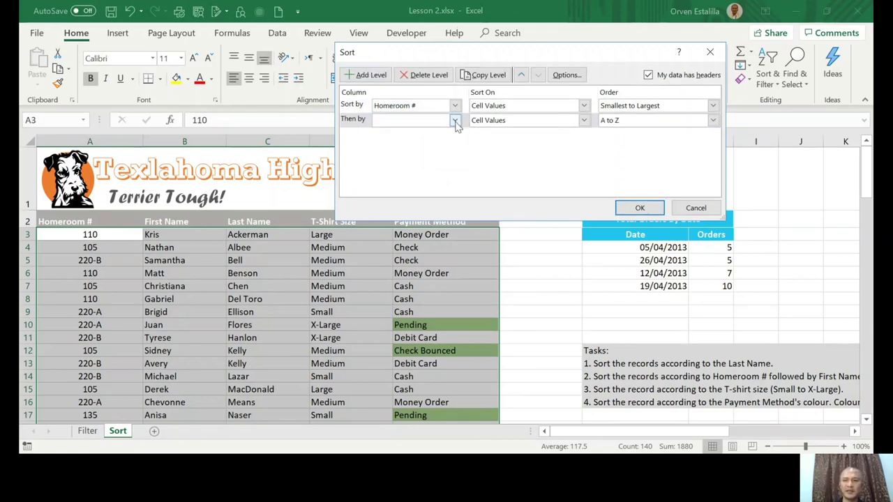
{"action": "key", "text": "f"}
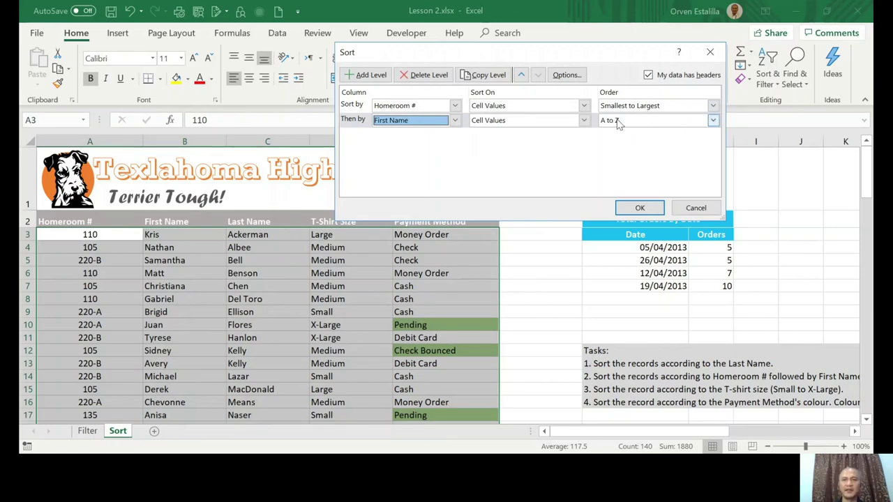
{"action": "left_click", "coordinate": [639, 209]}
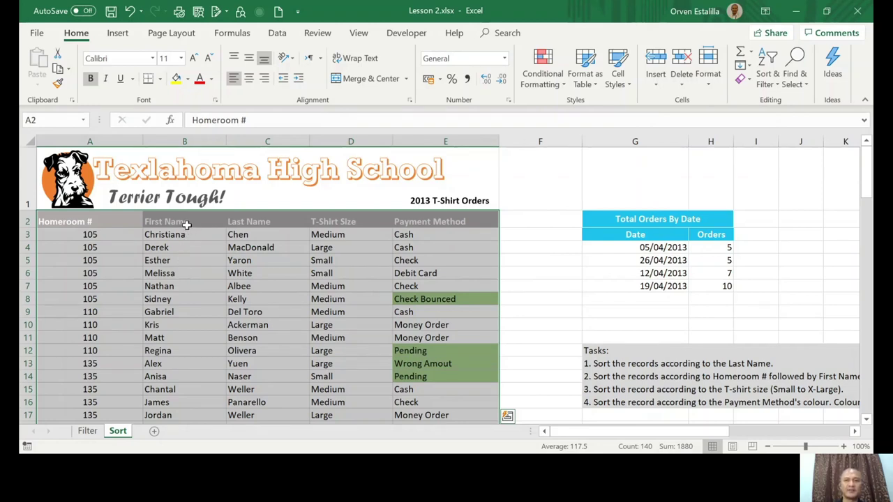
{"action": "left_click_drag", "start_coordinate": [864, 190], "coordinate": [869, 162]}
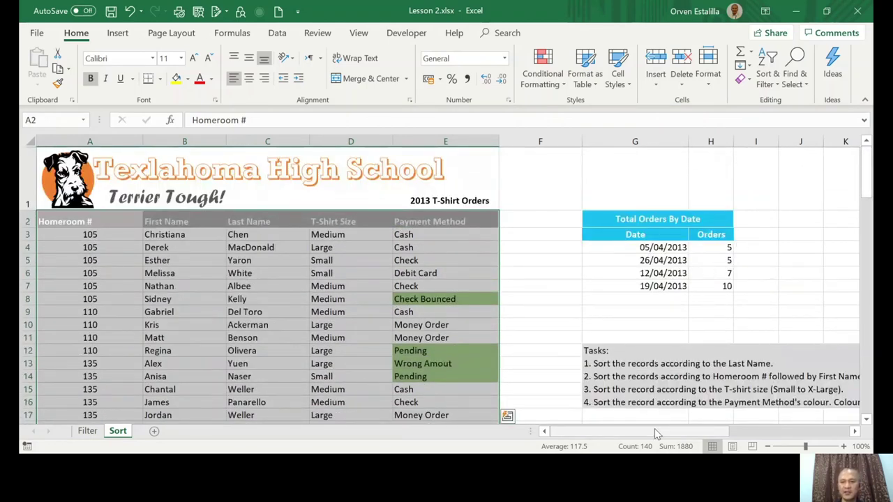
Reopen the custom sort for the order records and delete its Homeroom # and First Name levels.
{"action": "mouse_move", "coordinate": [656, 432]}
{"action": "left_mouse_down"}
{"action": "mouse_move", "coordinate": [671, 437]}
{"action": "mouse_move", "coordinate": [653, 440]}
{"action": "left_mouse_up"}
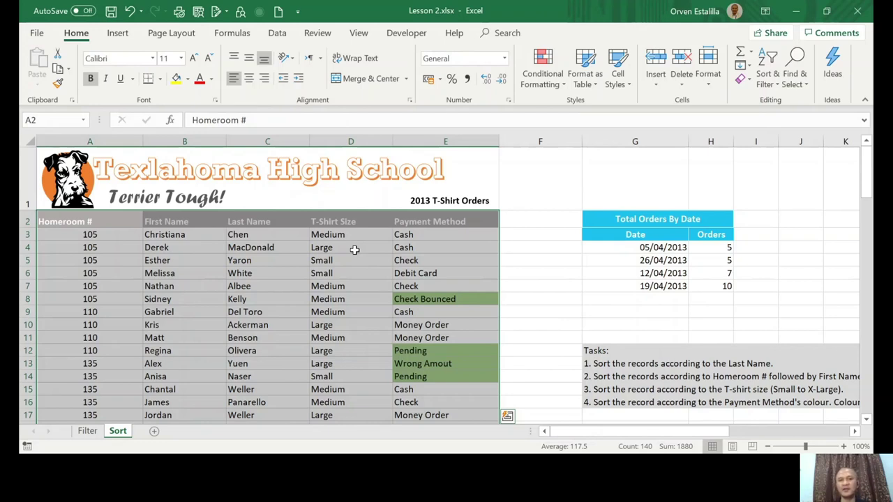
{"action": "left_click", "coordinate": [767, 83]}
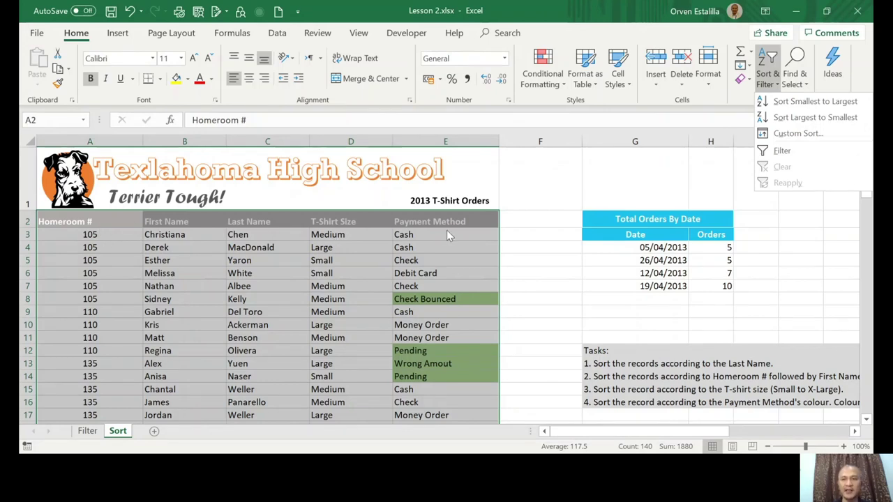
{"action": "left_click", "coordinate": [797, 133]}
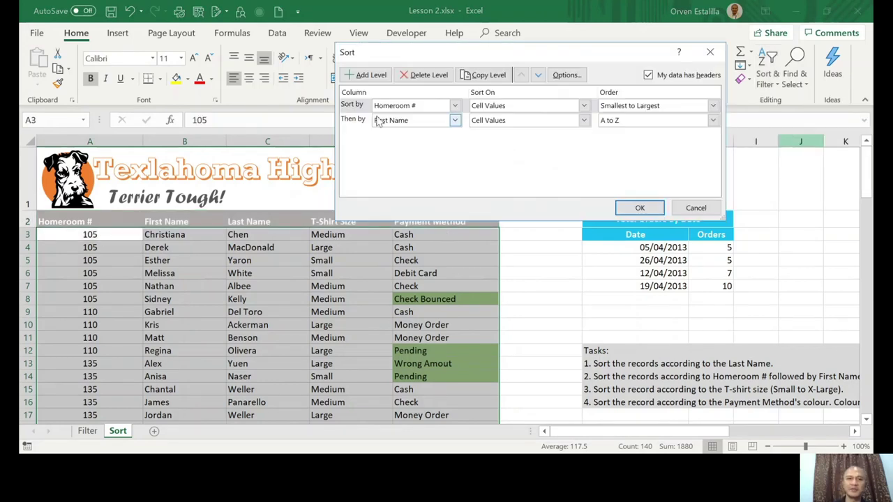
{"action": "left_click", "coordinate": [428, 76]}
{"action": "left_click", "coordinate": [428, 76]}
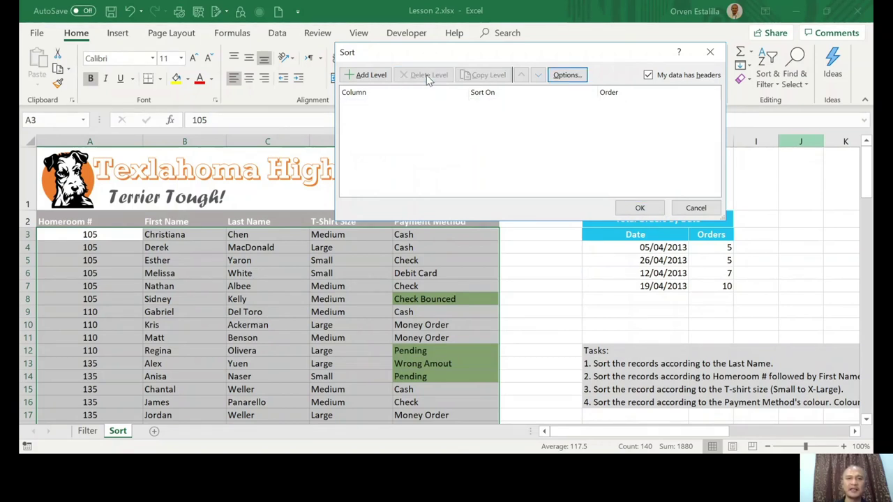
Add a new sort level on the T-Shirt Size column.
{"action": "left_click", "coordinate": [367, 74]}
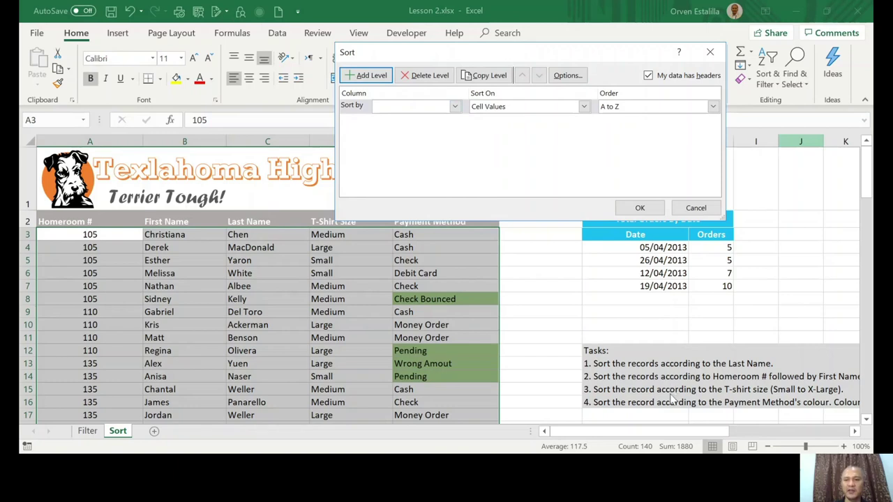
{"action": "left_click", "coordinate": [454, 107]}
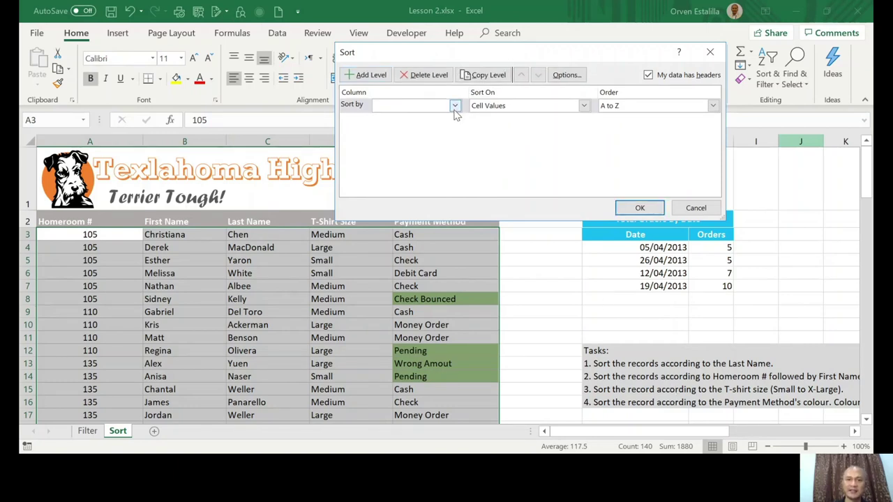
{"action": "left_click", "coordinate": [430, 152]}
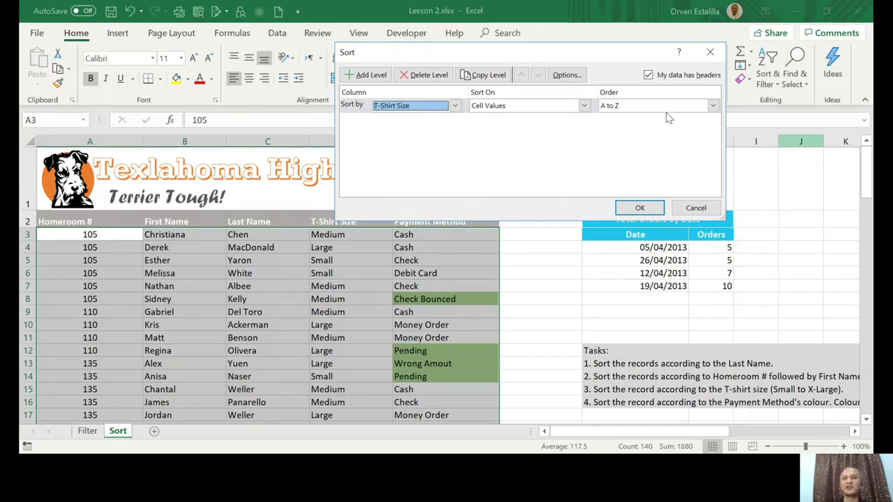
Order the T-Shirt Size level by the custom list Small, Medium, Large, X-Large, apply the sort and check the records.
{"action": "left_click", "coordinate": [695, 109]}
{"action": "left_click", "coordinate": [669, 139]}
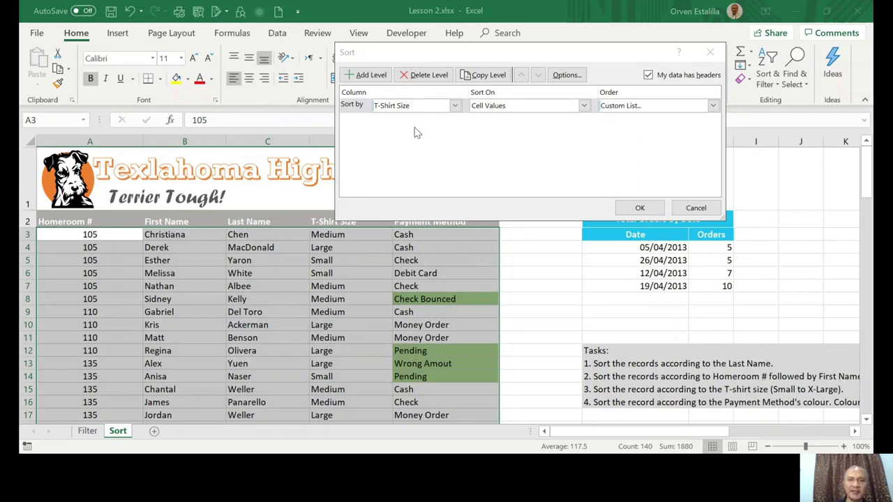
{"action": "left_click", "coordinate": [608, 261]}
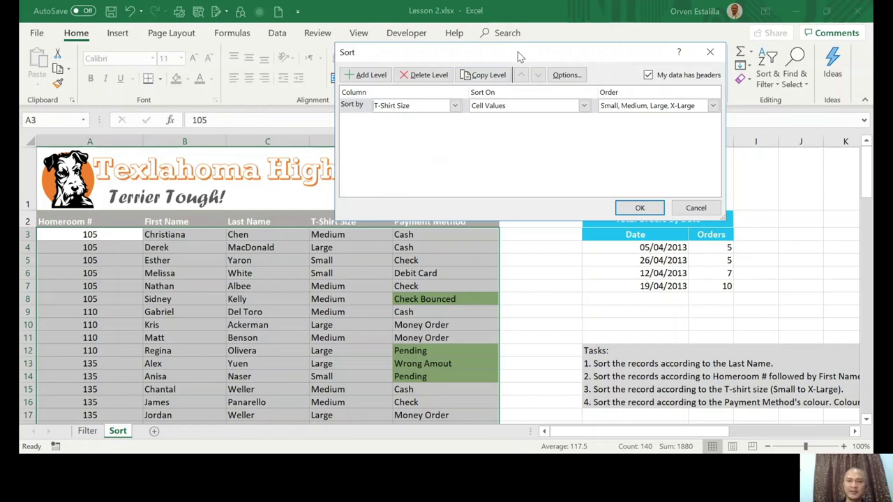
{"action": "left_click", "coordinate": [642, 206]}
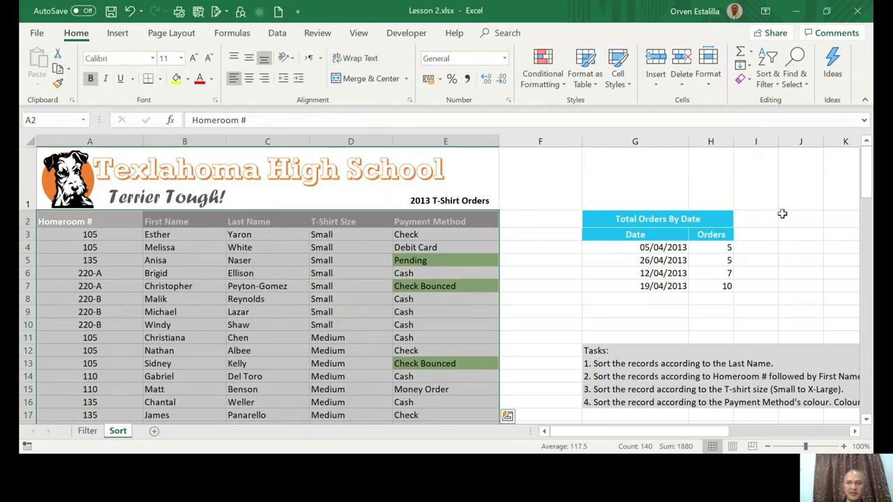
{"action": "mouse_move", "coordinate": [868, 186]}
{"action": "left_mouse_down"}
{"action": "mouse_move", "coordinate": [870, 194]}
{"action": "mouse_move", "coordinate": [869, 171]}
{"action": "left_mouse_up"}
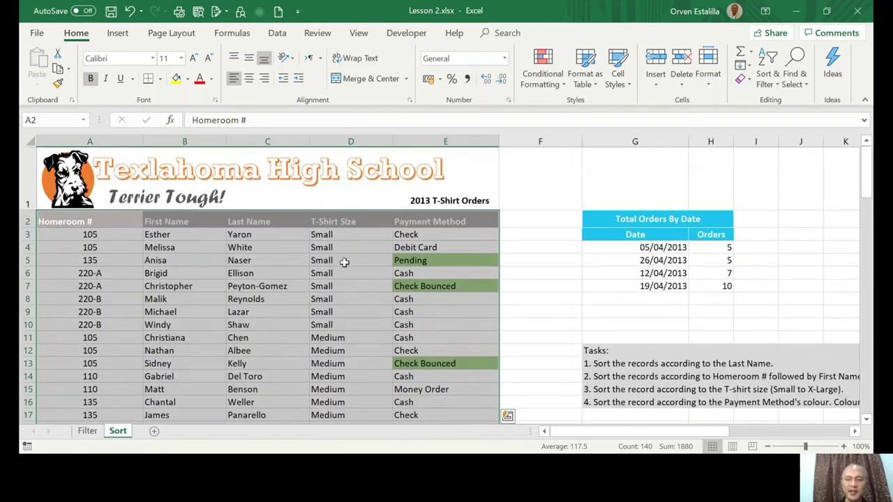
Read the fourth sorting task, reopen the custom sort and change its level's column to Payment Method.
{"action": "mouse_move", "coordinate": [625, 432]}
{"action": "left_mouse_down"}
{"action": "mouse_move", "coordinate": [674, 432]}
{"action": "mouse_move", "coordinate": [640, 432]}
{"action": "left_mouse_up"}
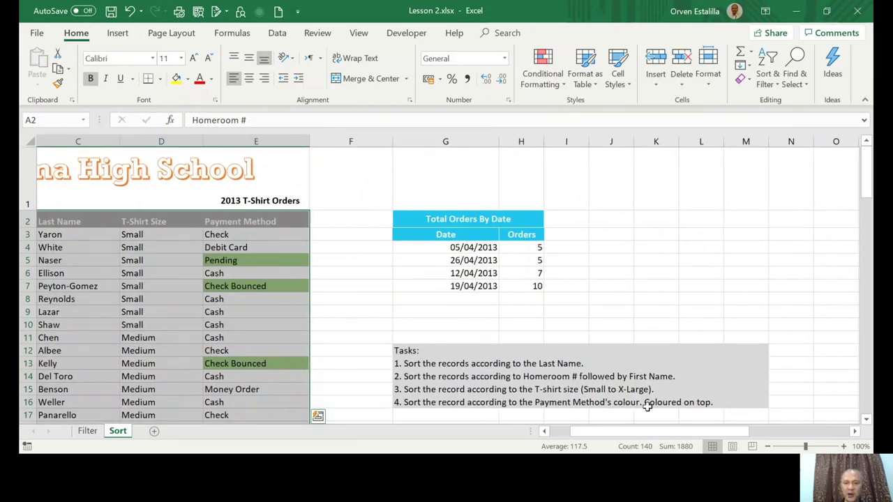
{"action": "left_click_drag", "start_coordinate": [661, 433], "coordinate": [642, 438]}
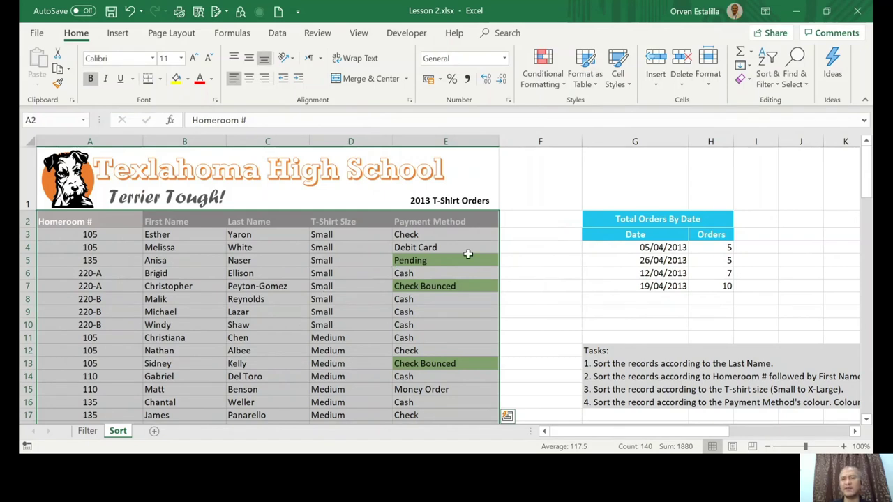
{"action": "left_click", "coordinate": [771, 81]}
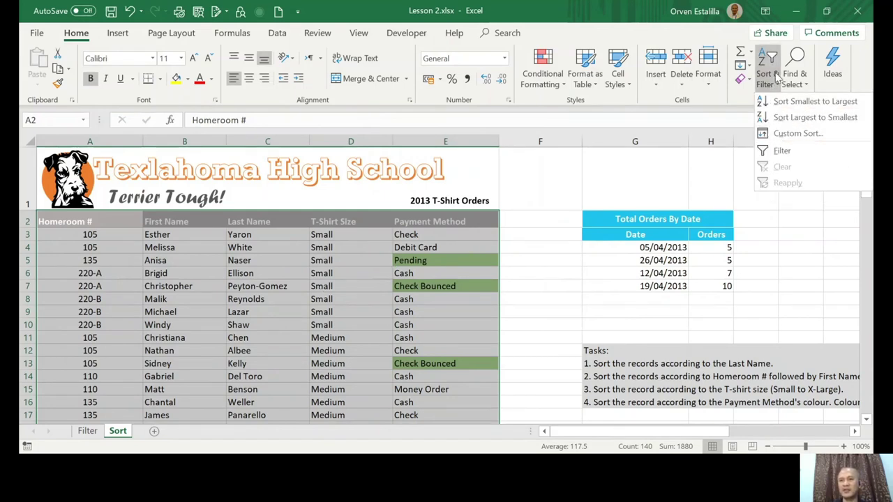
{"action": "left_click", "coordinate": [786, 135]}
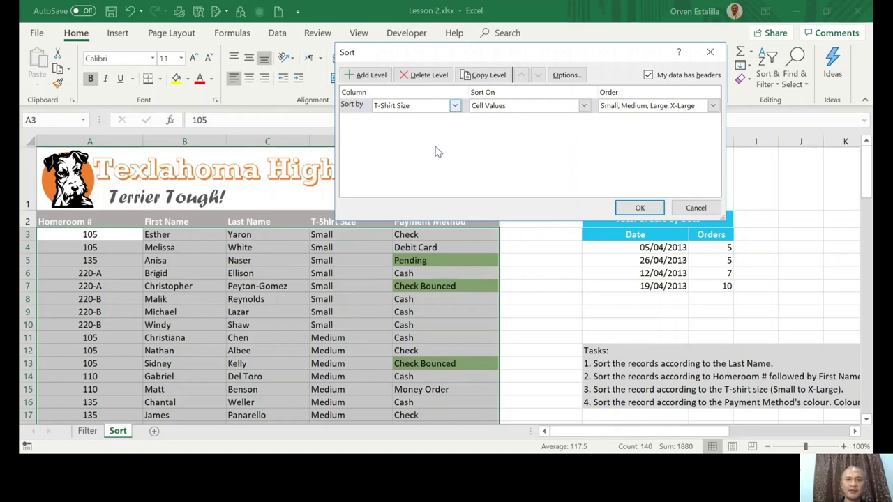
{"action": "key", "text": "Down"}
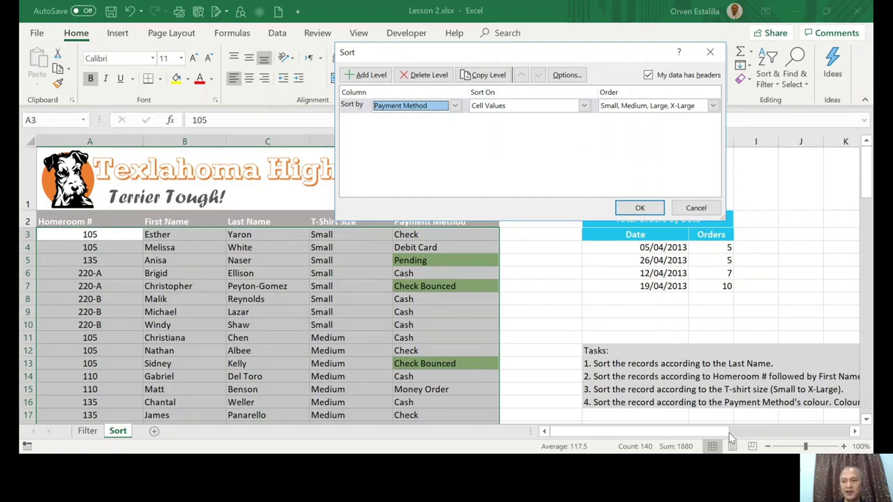
Sort Payment Method on cell color with green on top, apply it and check the records against the task.
{"action": "left_click", "coordinate": [585, 106]}
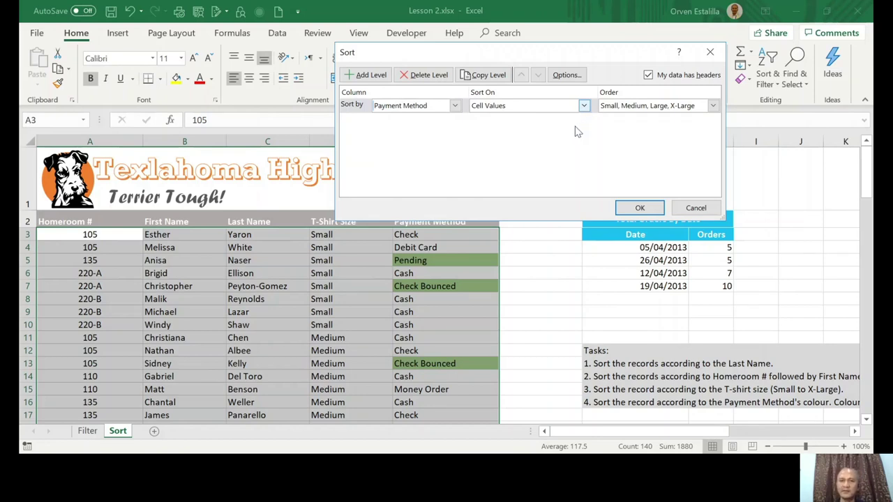
{"action": "key", "text": "Down"}
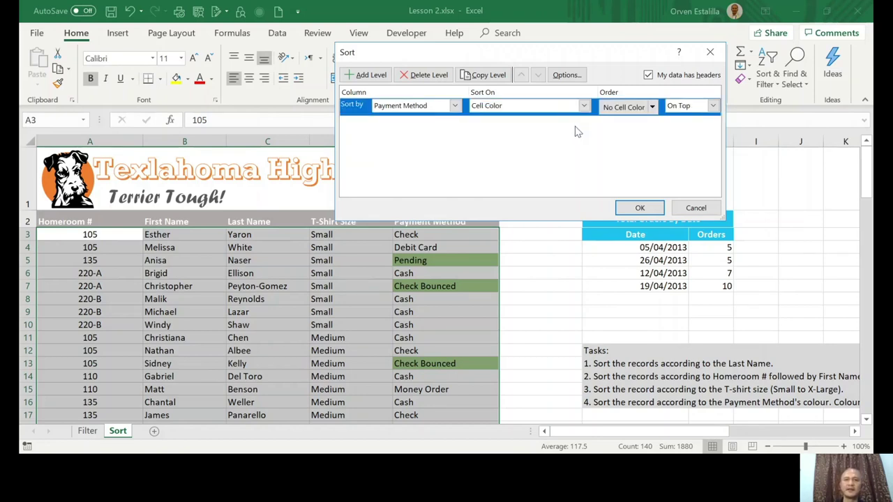
{"action": "left_click", "coordinate": [654, 111]}
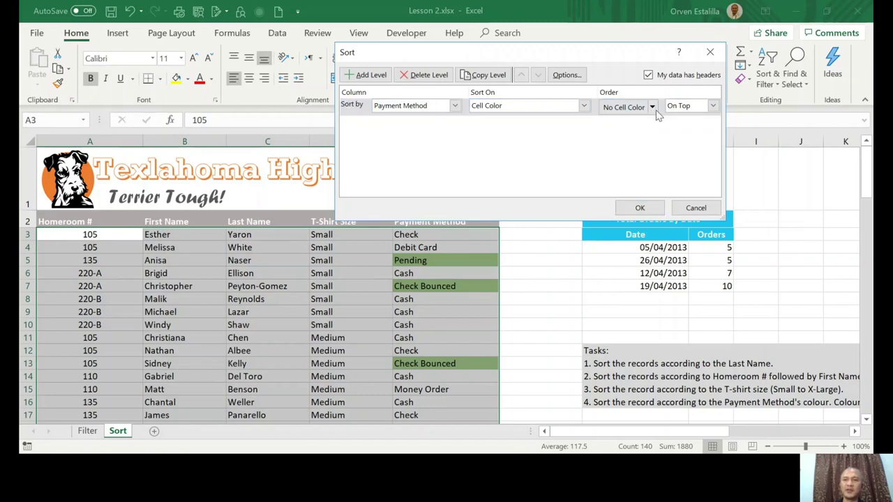
{"action": "left_click", "coordinate": [613, 145]}
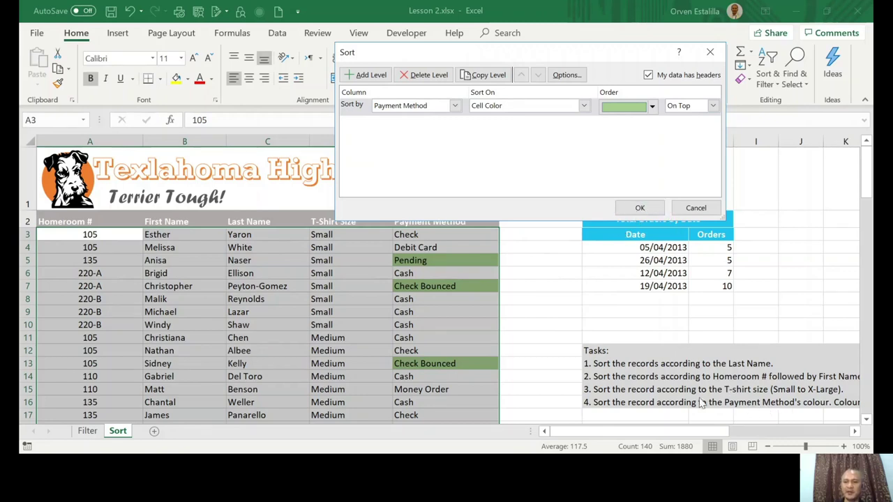
{"action": "left_click", "coordinate": [639, 209]}
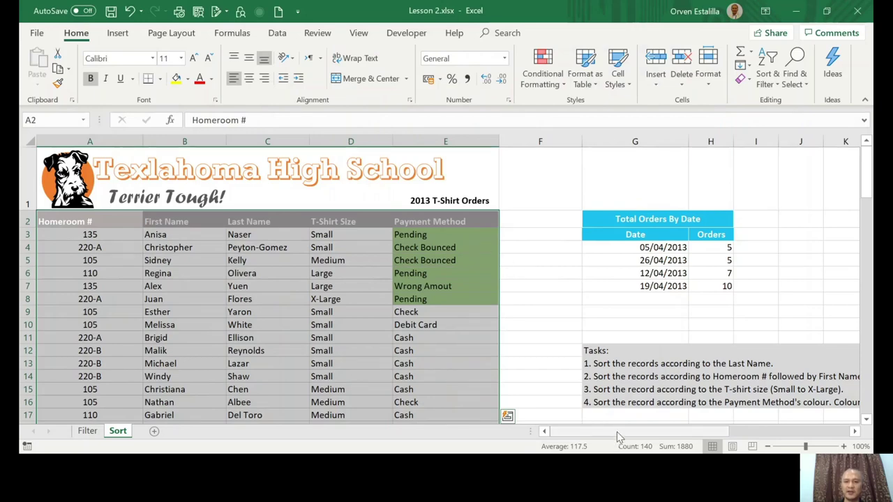
{"action": "left_click_drag", "start_coordinate": [616, 432], "coordinate": [643, 432]}
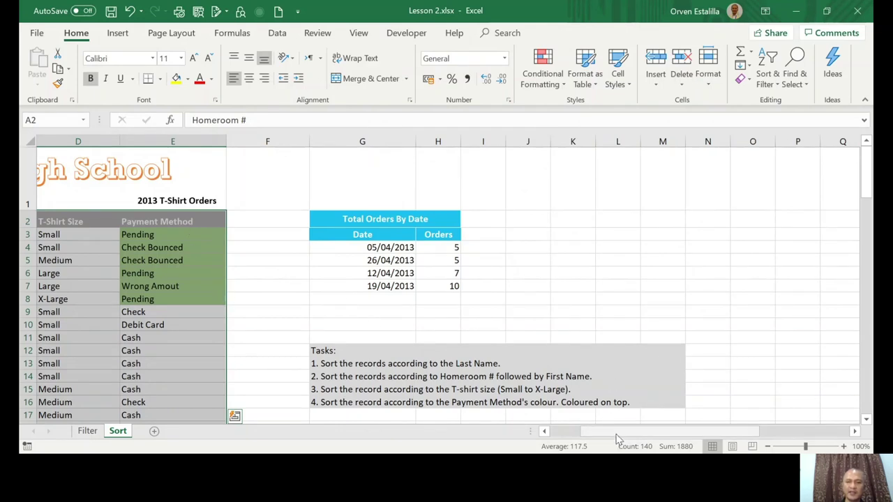
{"action": "left_click_drag", "start_coordinate": [616, 432], "coordinate": [578, 432]}
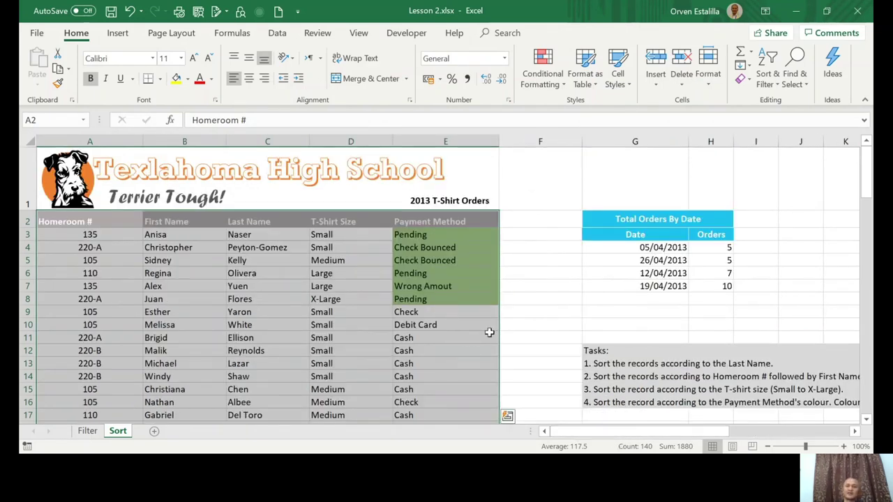